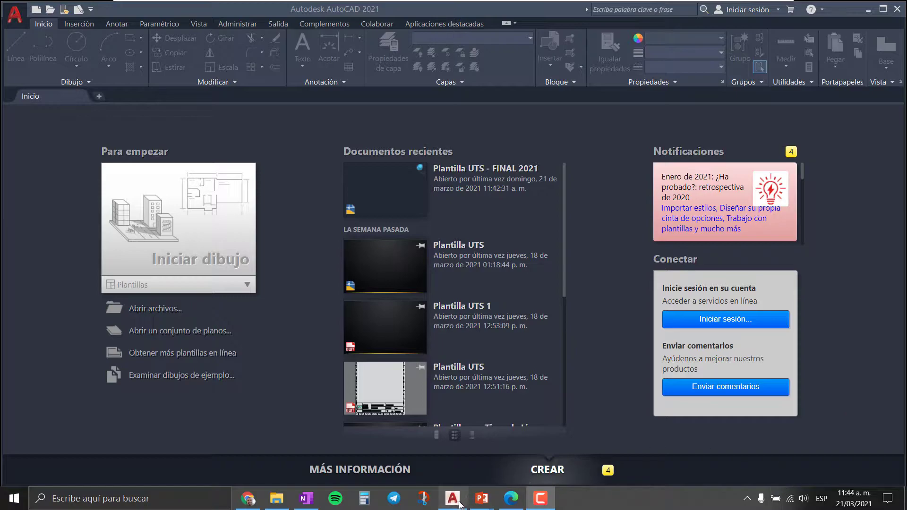
Show the 'EJERCICIO Círculos' exercise slide in PowerPoint.
mouse_move(481, 498)
click(531, 457)
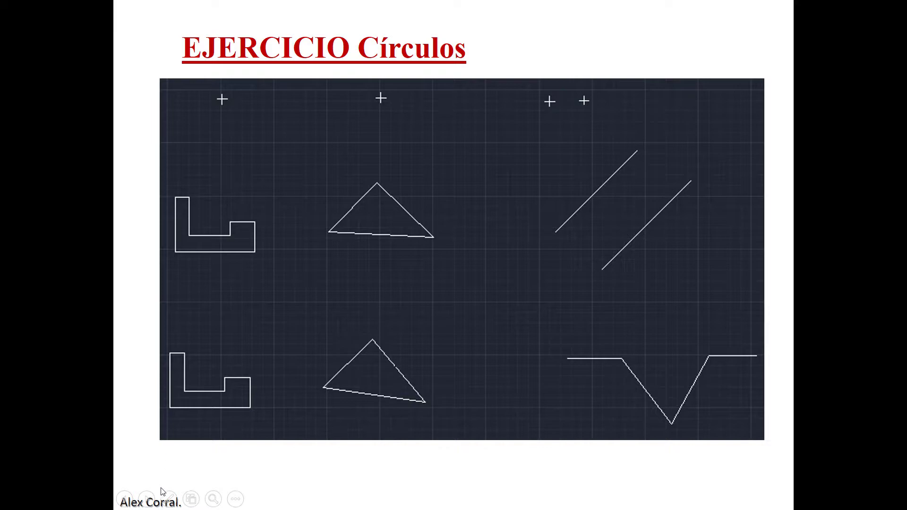
Switch the slideshow pointer to Puntero láser and return to AutoCAD's start page.
click(170, 502)
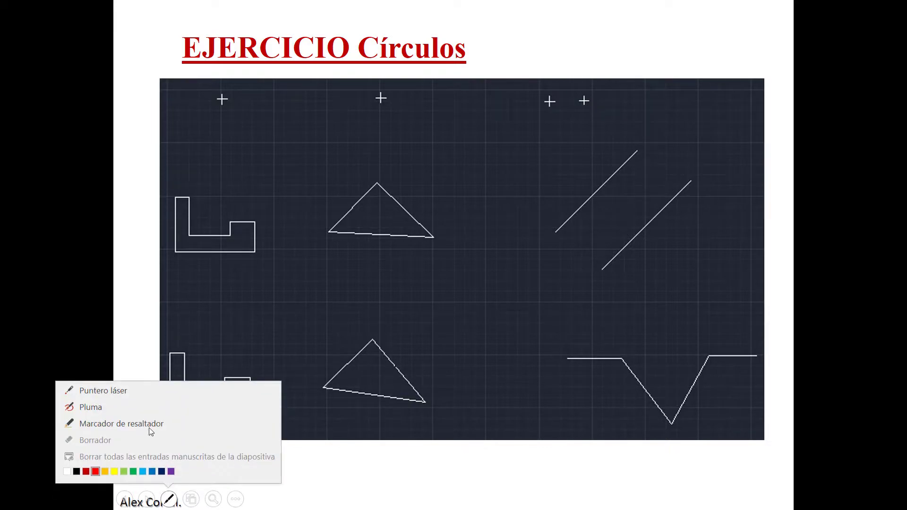
click(129, 395)
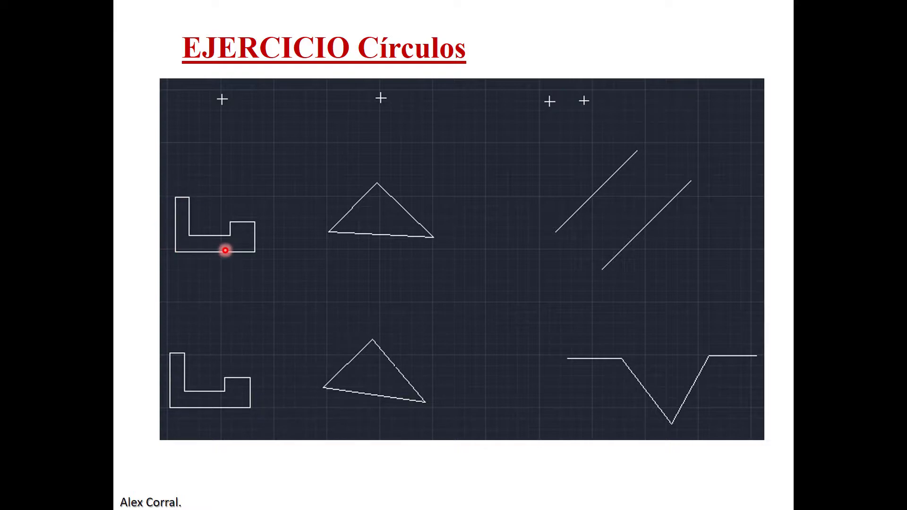
key(alt+Tab)
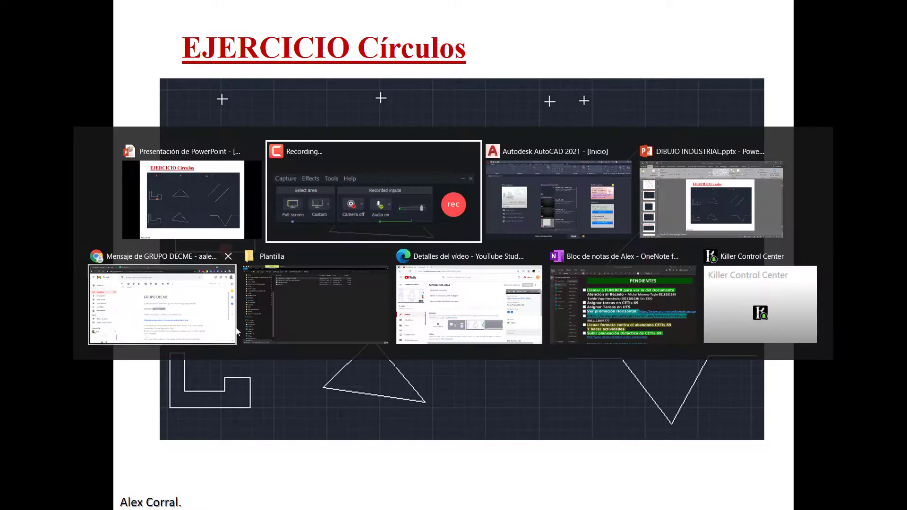
click(553, 195)
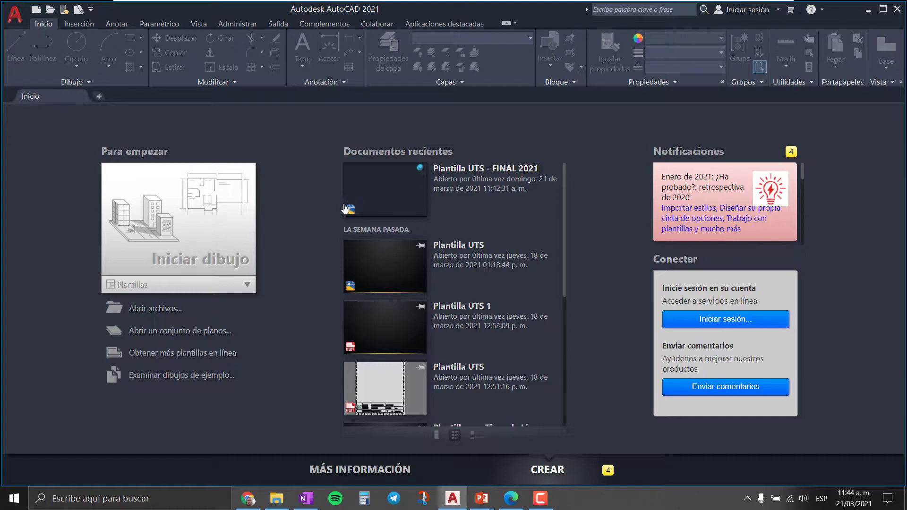
Open Plantilla UTS - FINAL 2021, check Layout1, then return to the Modelo tab.
click(392, 185)
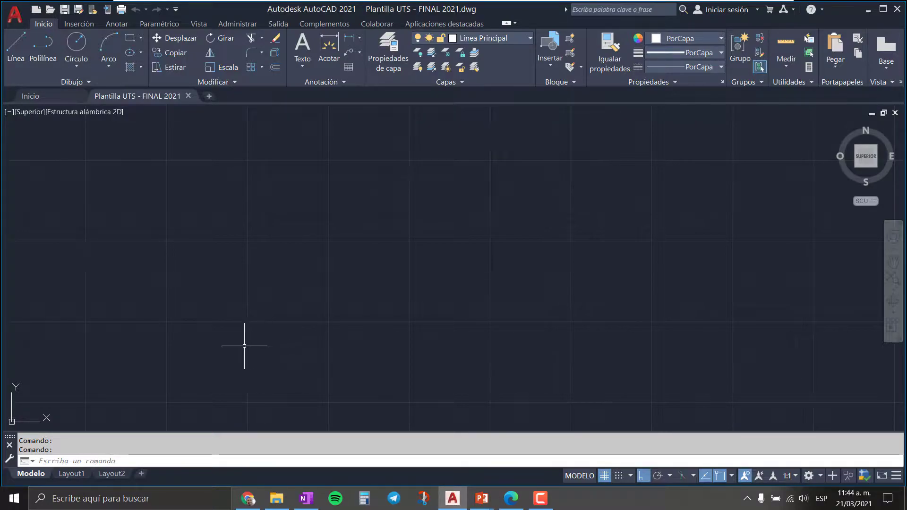
click(70, 474)
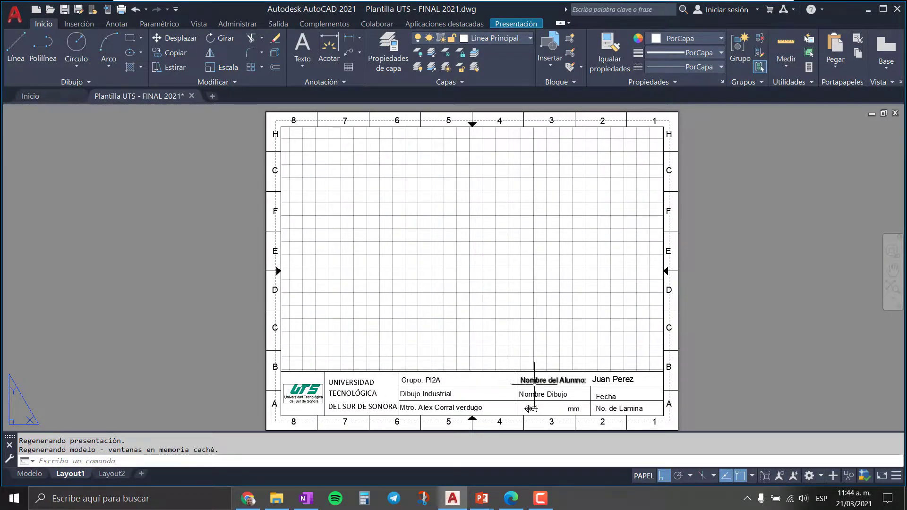
click(22, 475)
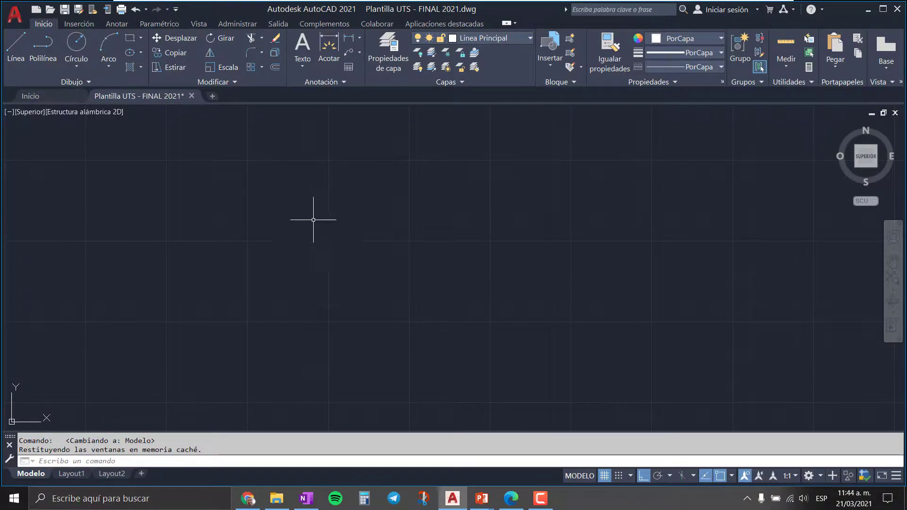
click(534, 454)
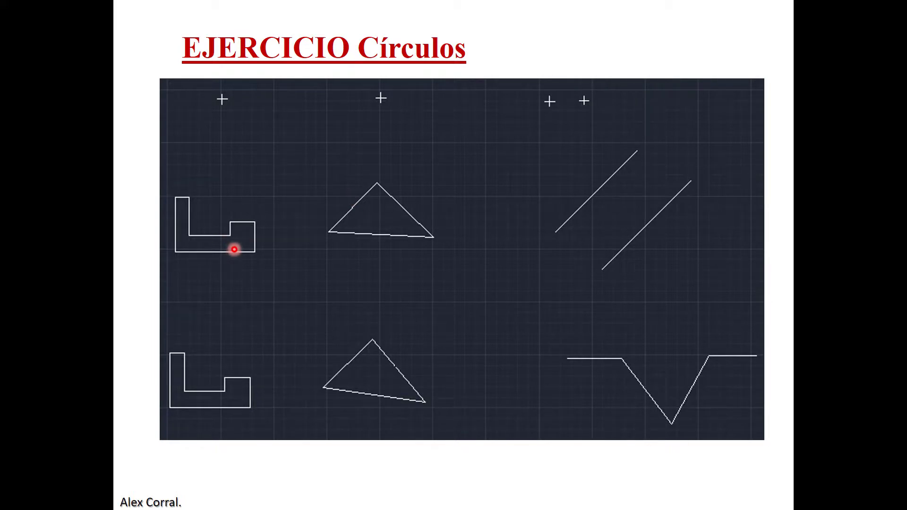
key(alt+Tab)
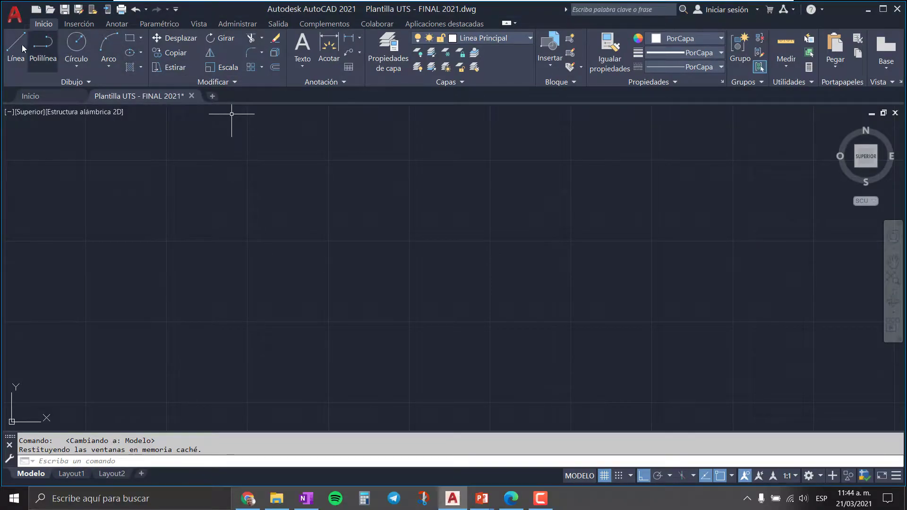
Draw the closed stepped L-shaped outline with orthogonal lines.
click(19, 45)
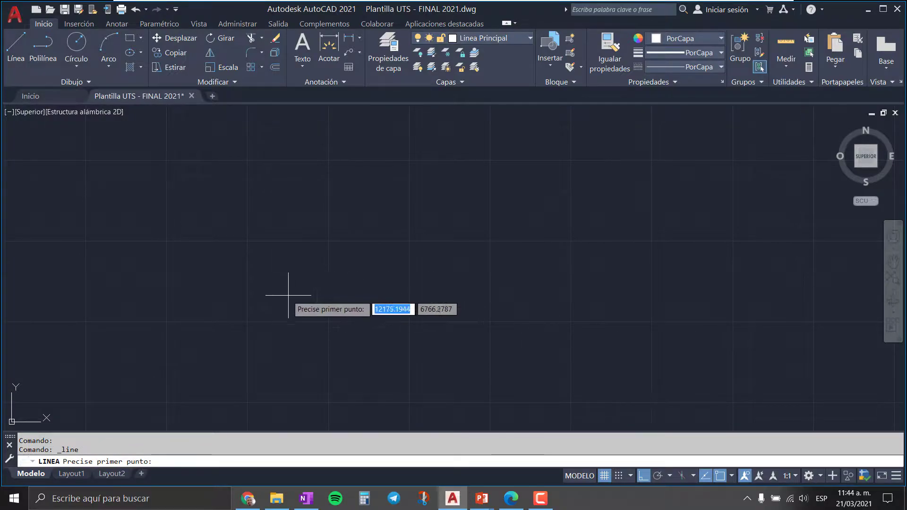
click(229, 209)
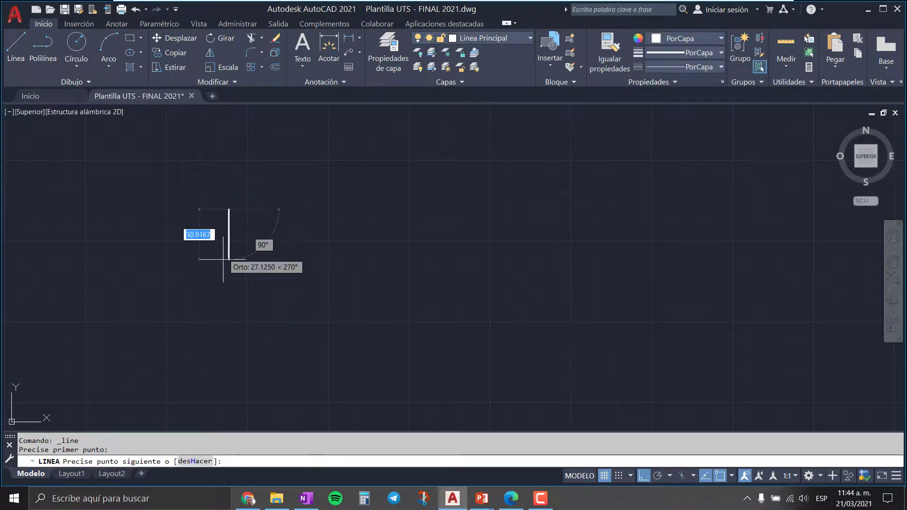
click(229, 322)
click(389, 316)
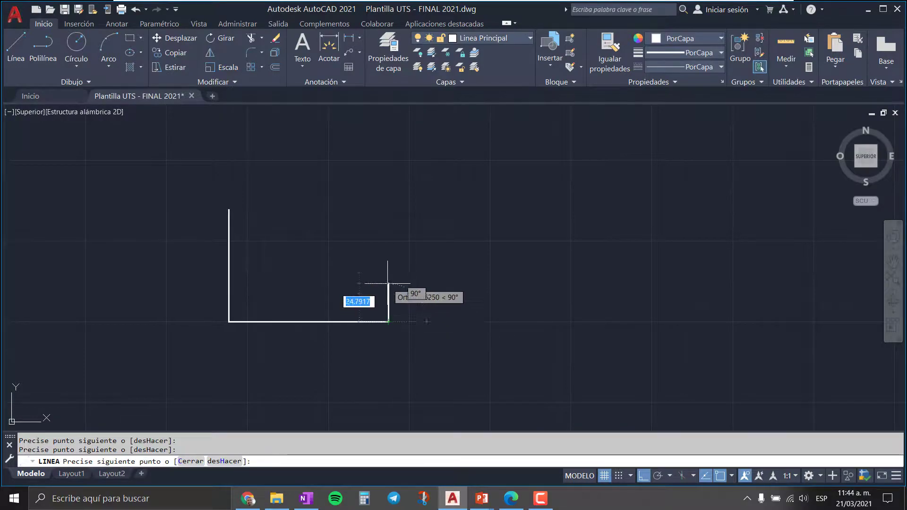
click(389, 260)
click(326, 259)
click(324, 285)
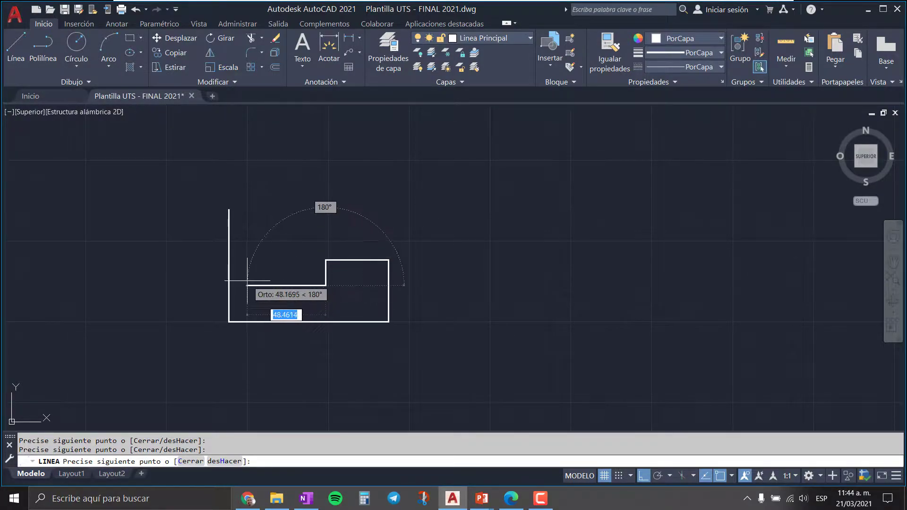
click(258, 286)
click(257, 208)
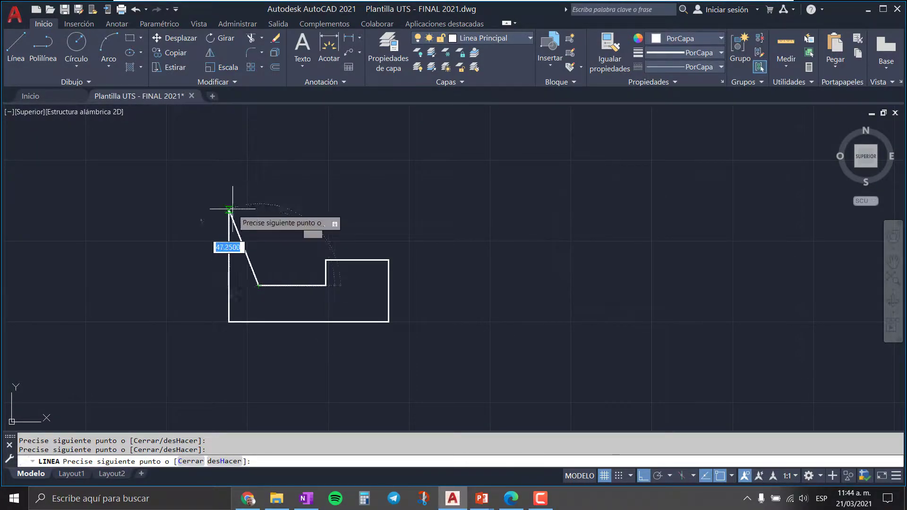
click(229, 209)
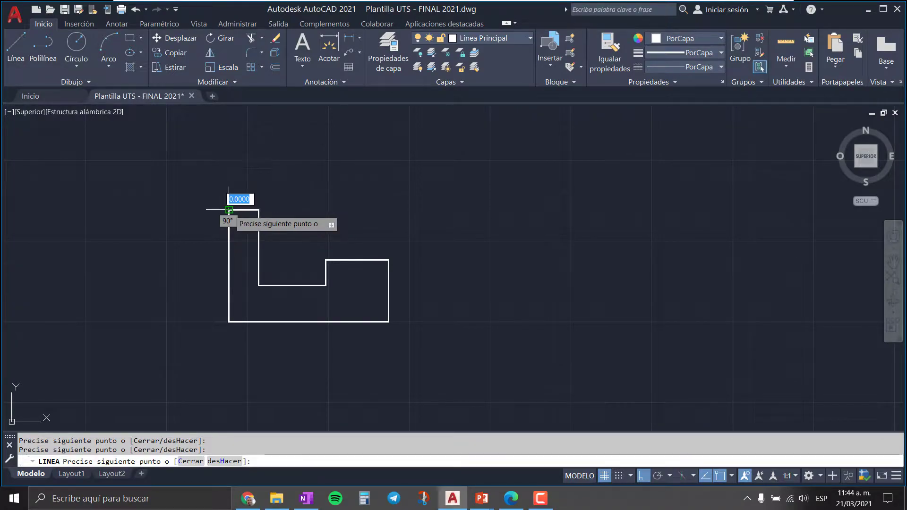
key(Escape)
Turn Ortho off (F8) and draw a closed scalene triangle right of the L-shape.
middle_drag(488, 249, 348, 258)
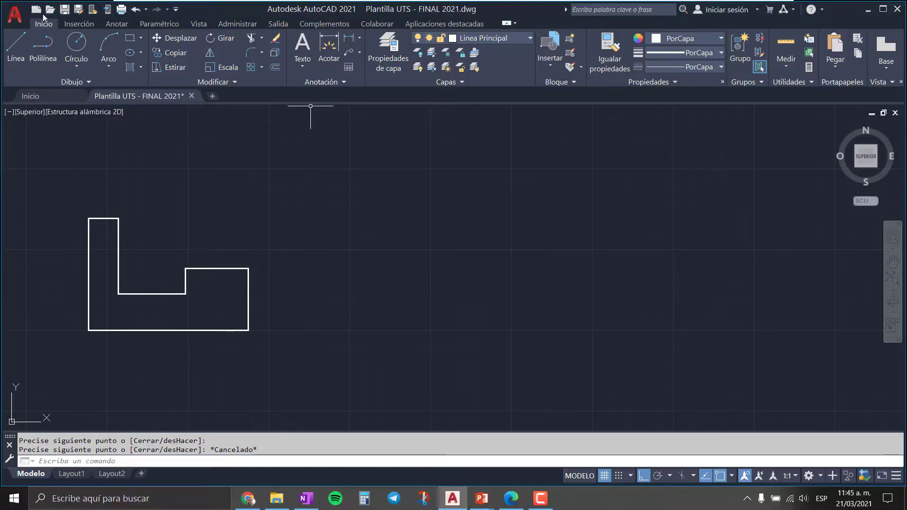
click(22, 44)
click(377, 299)
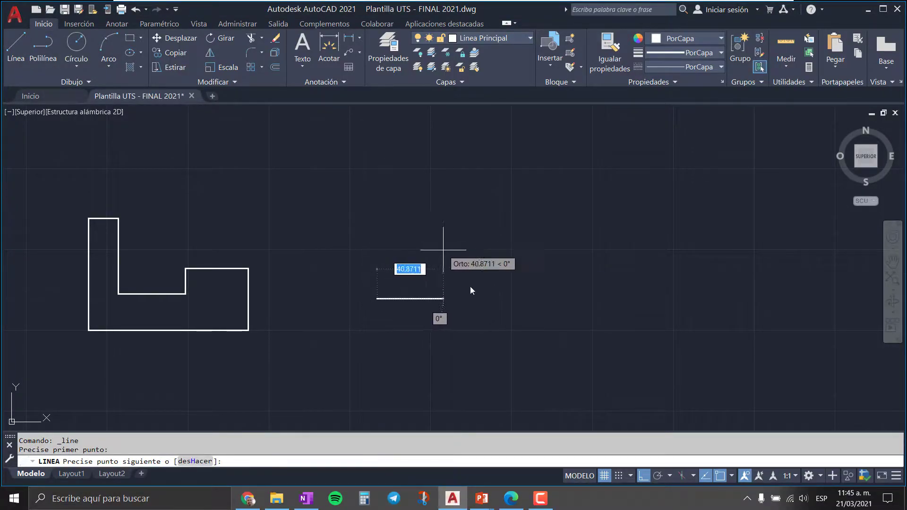
key(F8)
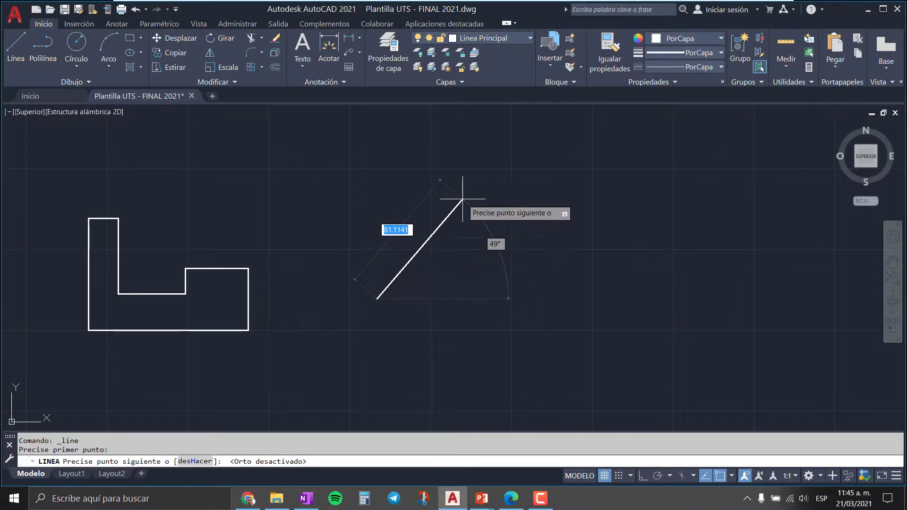
click(483, 186)
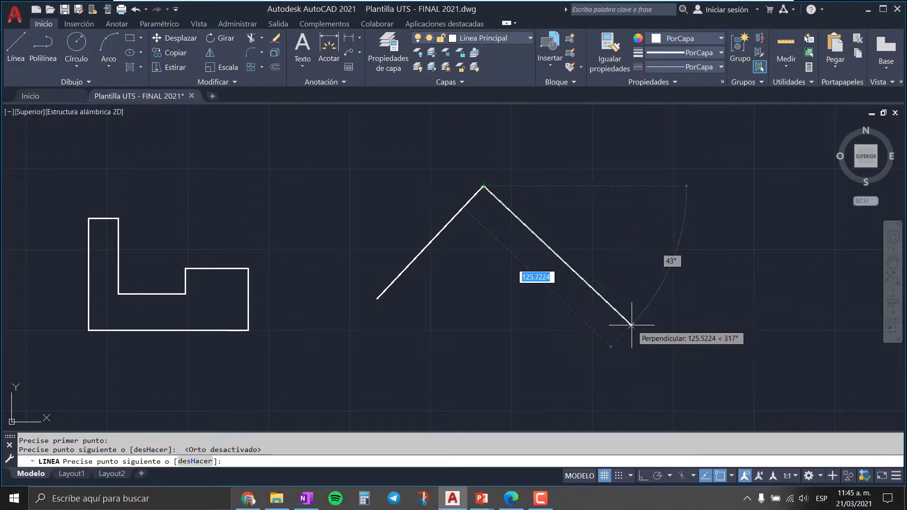
click(634, 329)
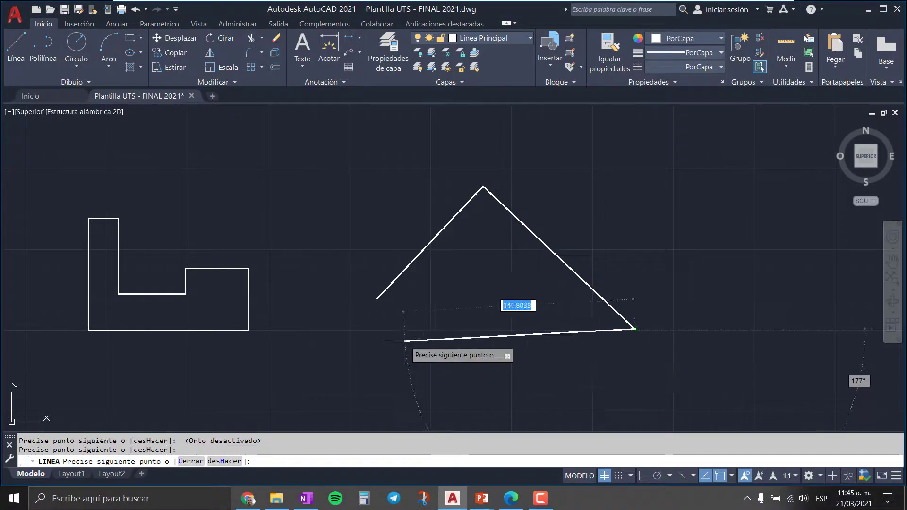
click(376, 299)
key(Escape)
Draw the first slanted line to the right of the triangle.
scroll(591, 275, down, 4)
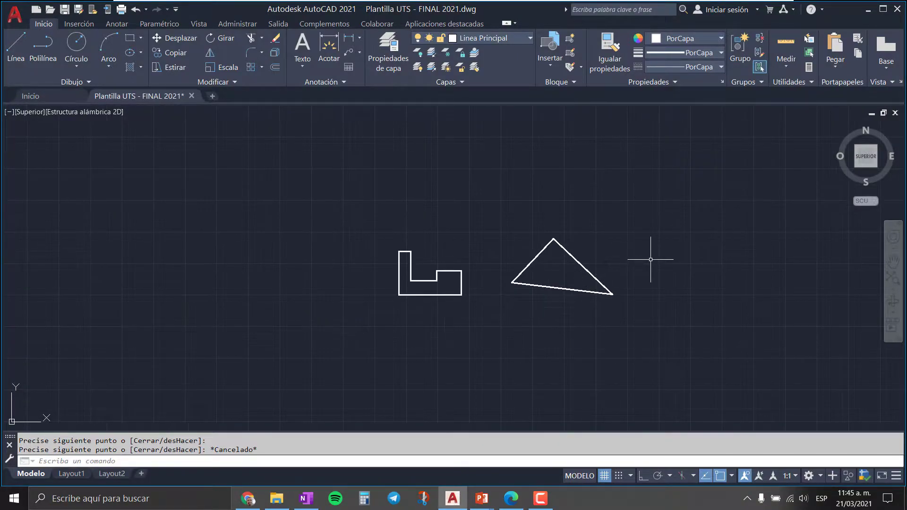
middle_drag(648, 257, 399, 239)
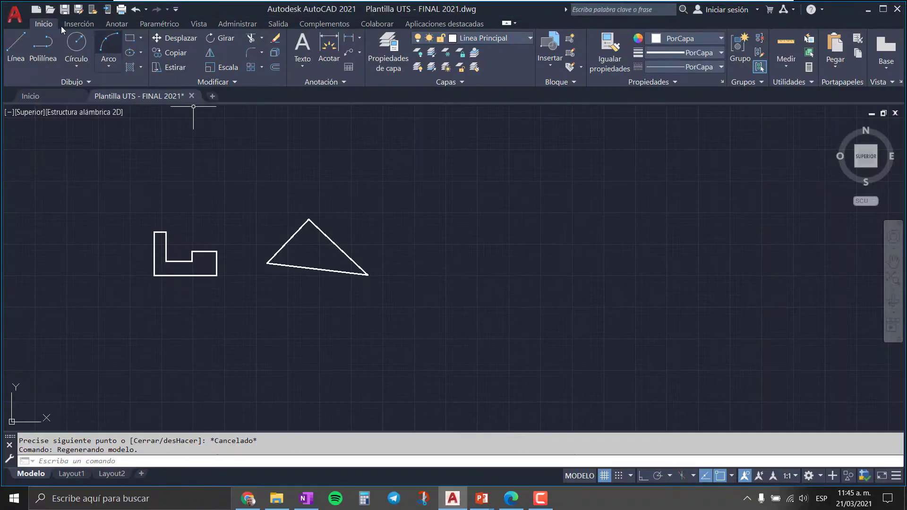
click(16, 45)
scroll(415, 236, up, 2)
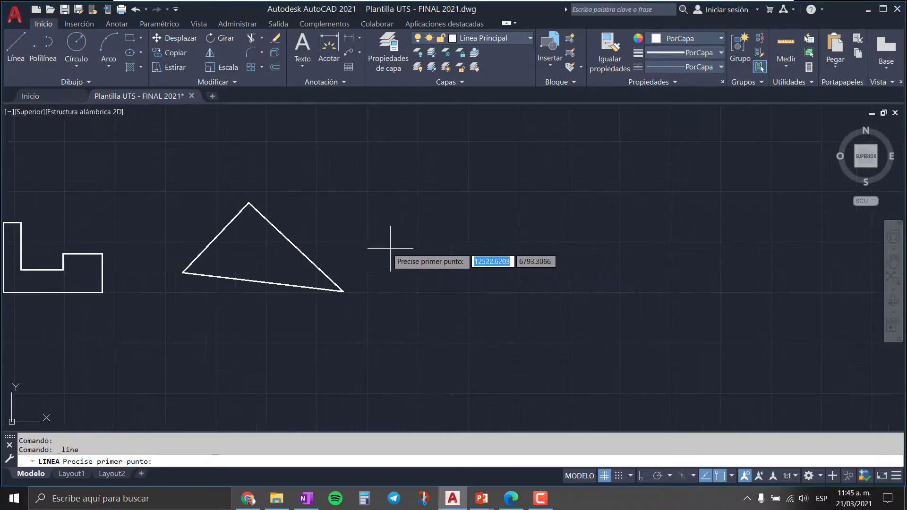
middle_drag(384, 242, 462, 241)
click(645, 198)
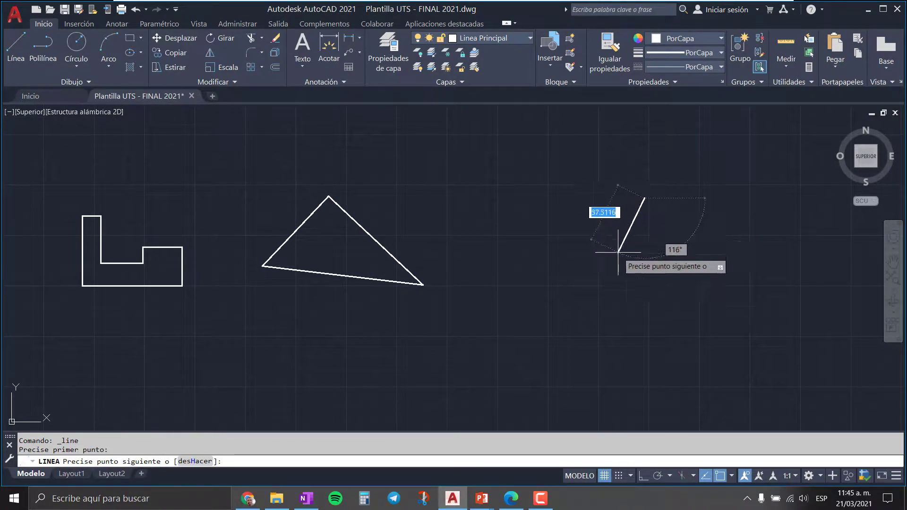
click(561, 312)
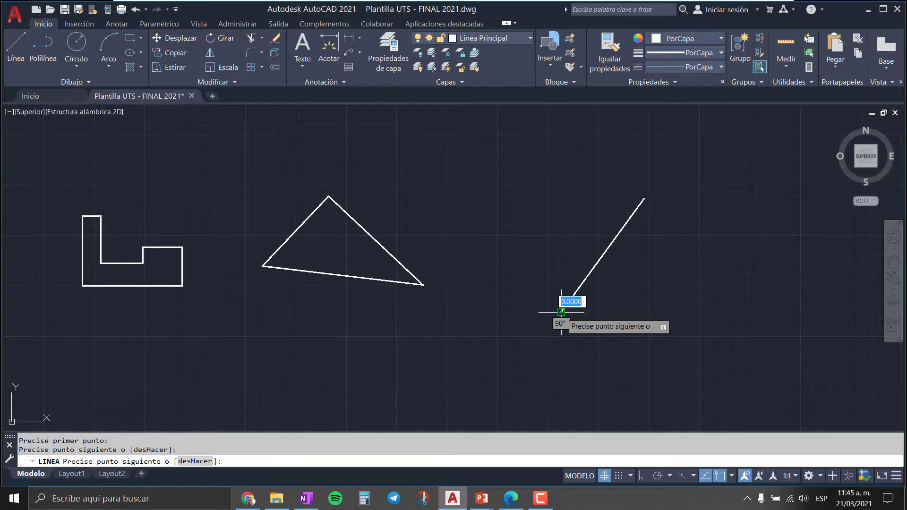
key(Escape)
Draw a second slanted line parallel to the first one.
key(Return)
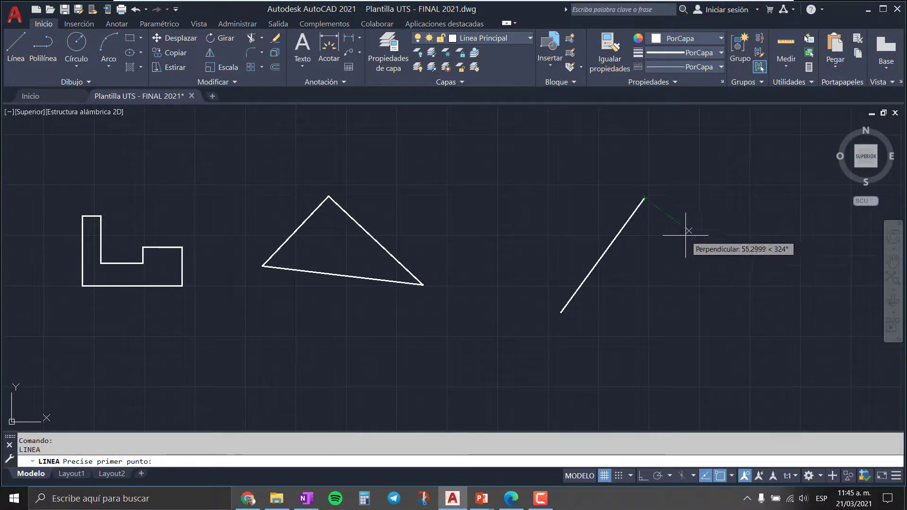
click(698, 237)
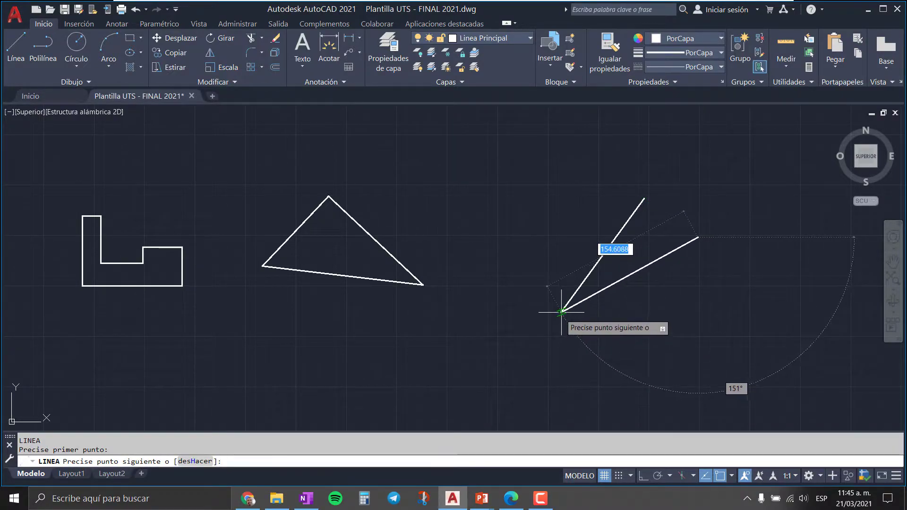
click(613, 350)
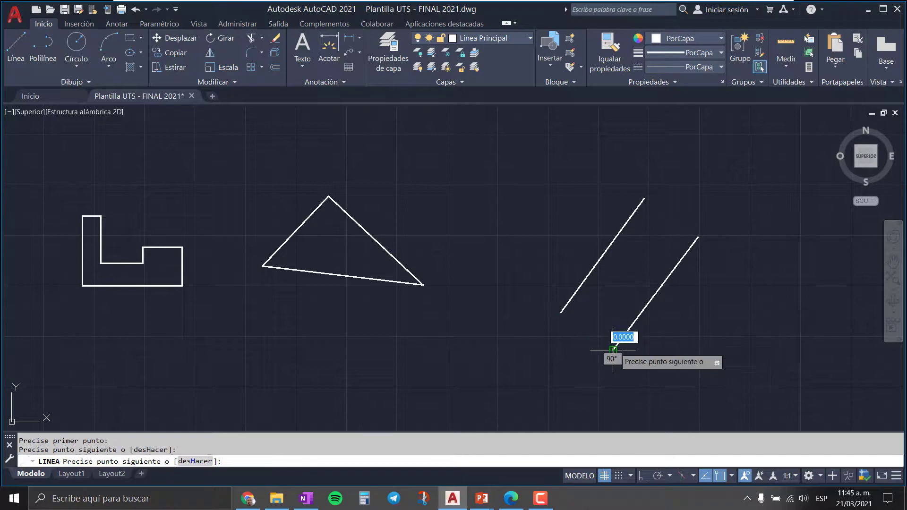
key(Escape)
mouse_move(358, 310)
middle_down()
mouse_move(433, 297)
mouse_move(405, 253)
middle_up()
scroll(449, 277, down, 2)
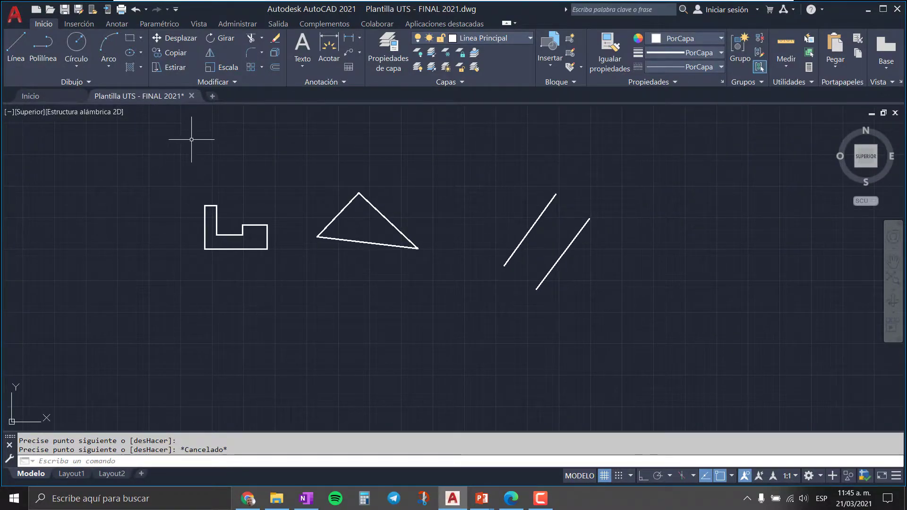
click(171, 131)
Copy all 13 objects and paste the duplicate set below the originals.
click(619, 324)
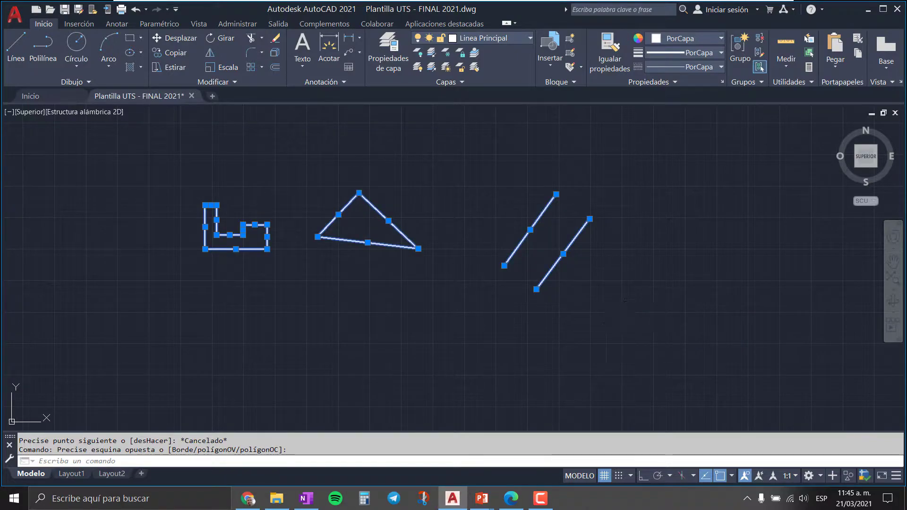
key(ctrl+c)
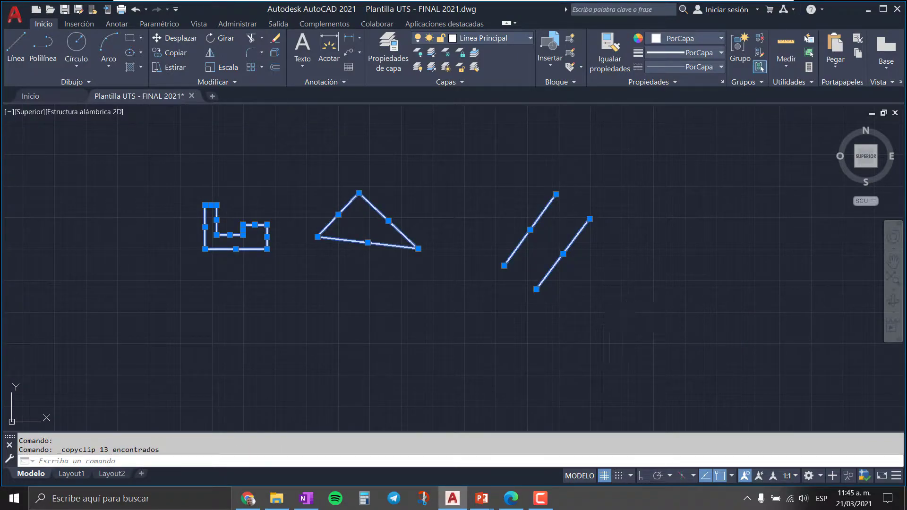
key(ctrl+v)
scroll(616, 334, up, 2)
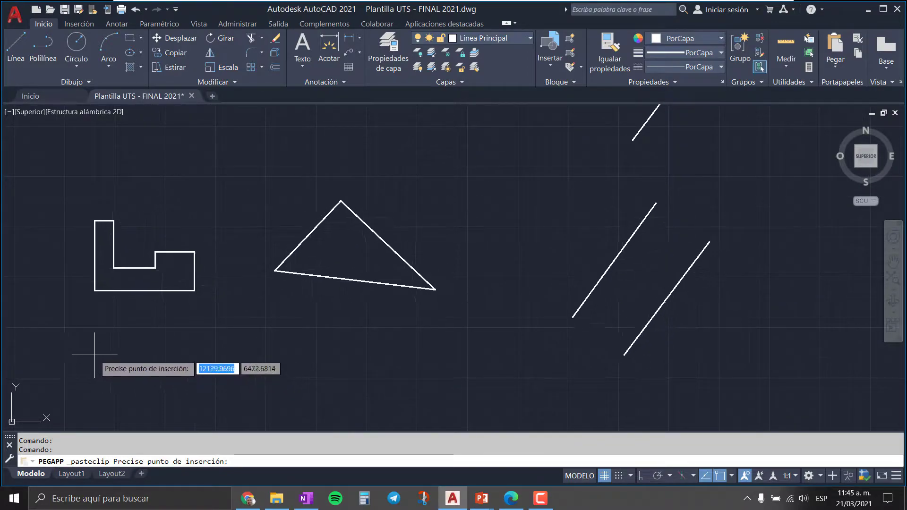
scroll(183, 300, down, 5)
middle_drag(246, 312, 465, 283)
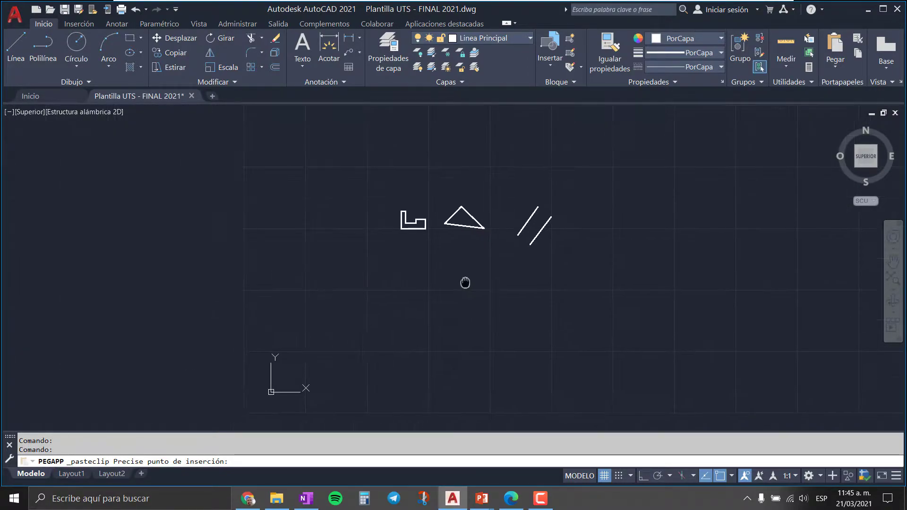
scroll(380, 300, up, 2)
scroll(422, 290, up, 2)
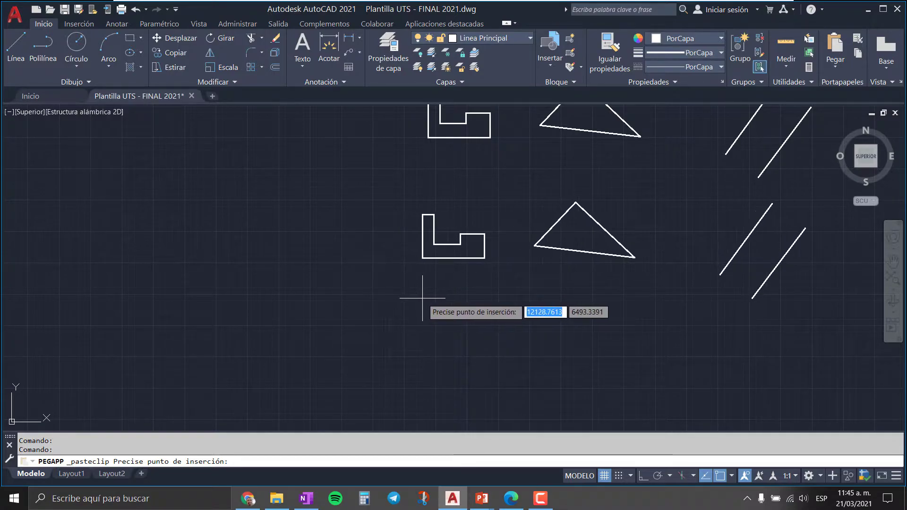
click(427, 300)
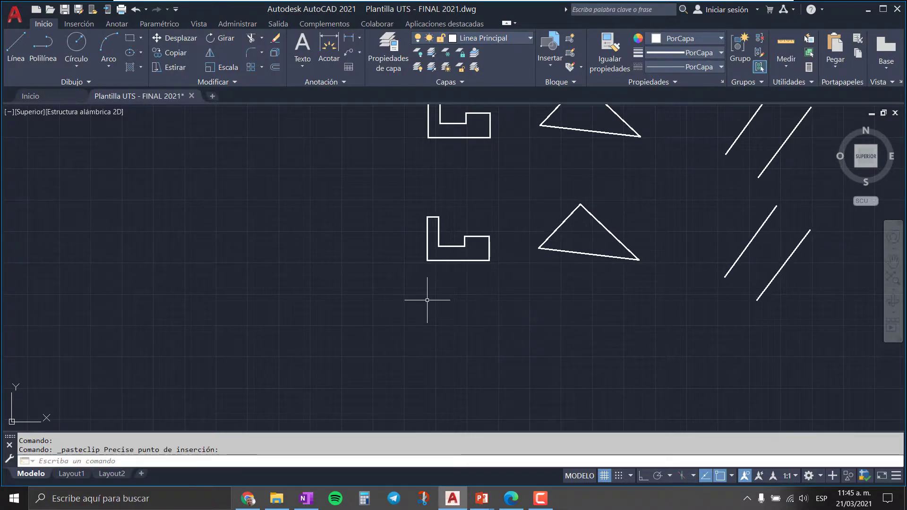
middle_drag(542, 253, 314, 299)
scroll(358, 169, up, 2)
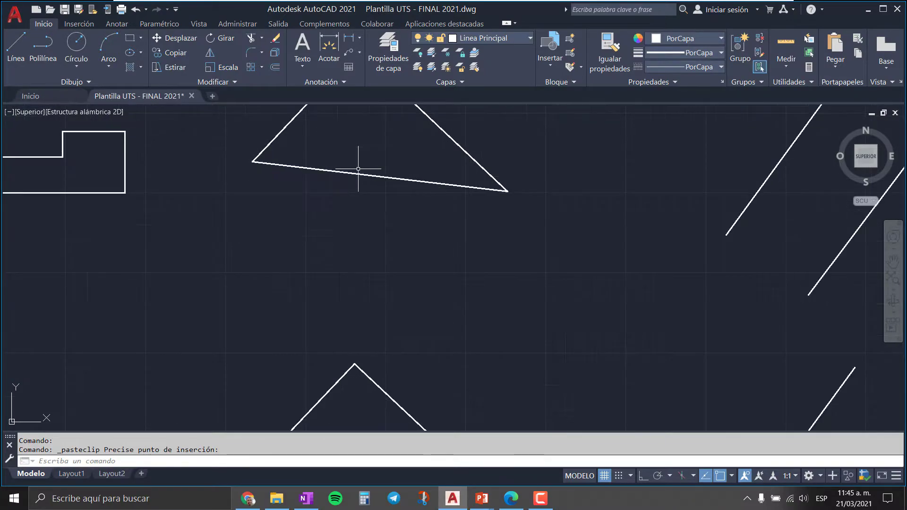
middle_drag(358, 169, 429, 264)
middle_drag(406, 212, 452, 230)
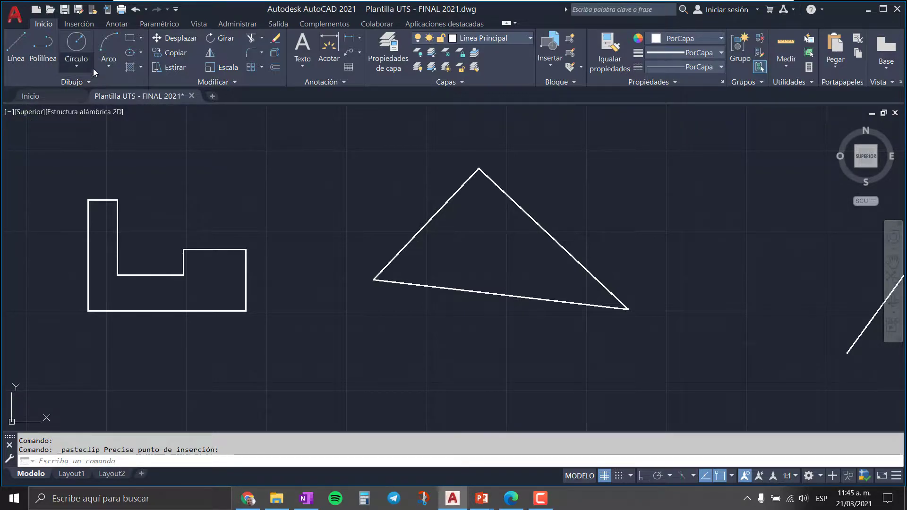
Expand the Círculo dropdown on the Inicio tab to list circle methods.
click(81, 70)
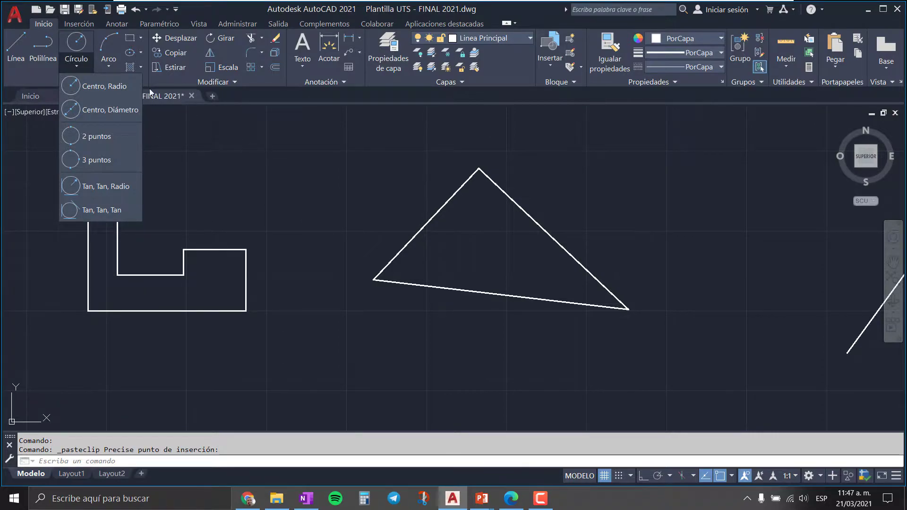
Draw a centre-radius circle of radius 50 above the L-shape.
click(112, 89)
scroll(303, 195, down, 3)
scroll(307, 184, down, 2)
middle_drag(308, 174, 311, 324)
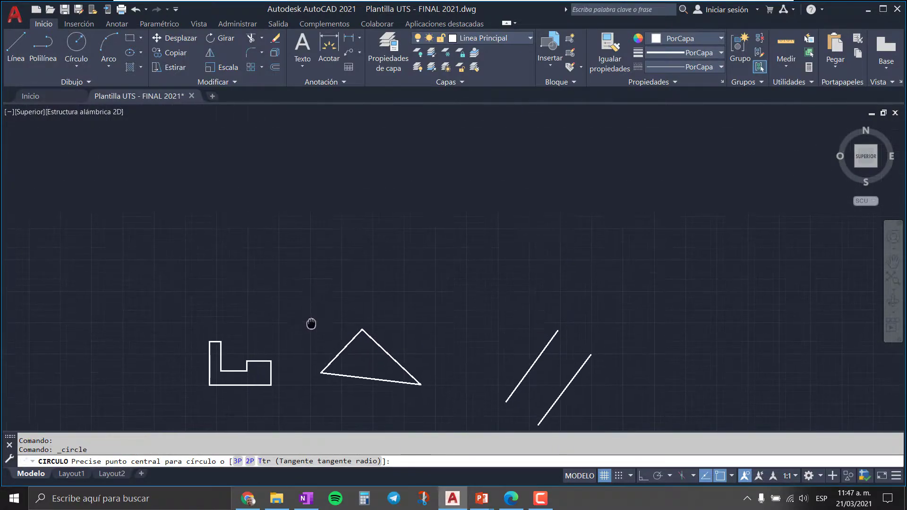
scroll(278, 308, up, 2)
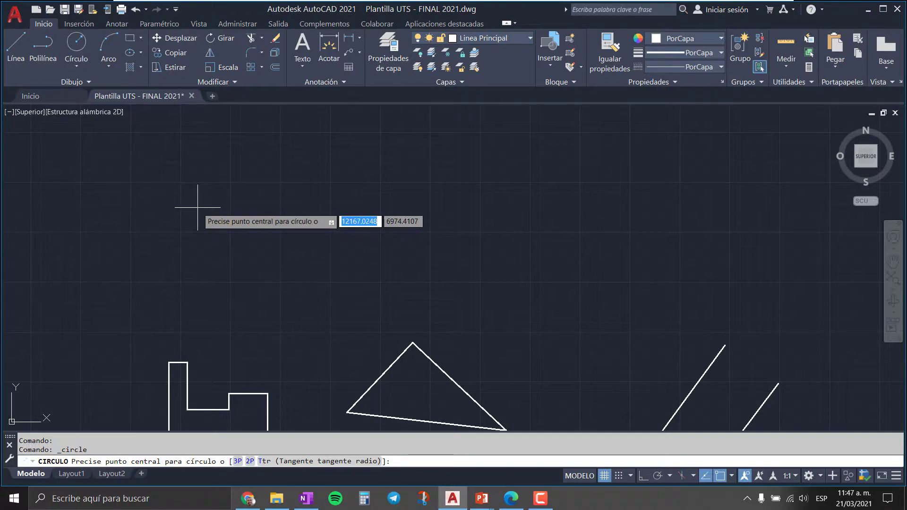
click(197, 206)
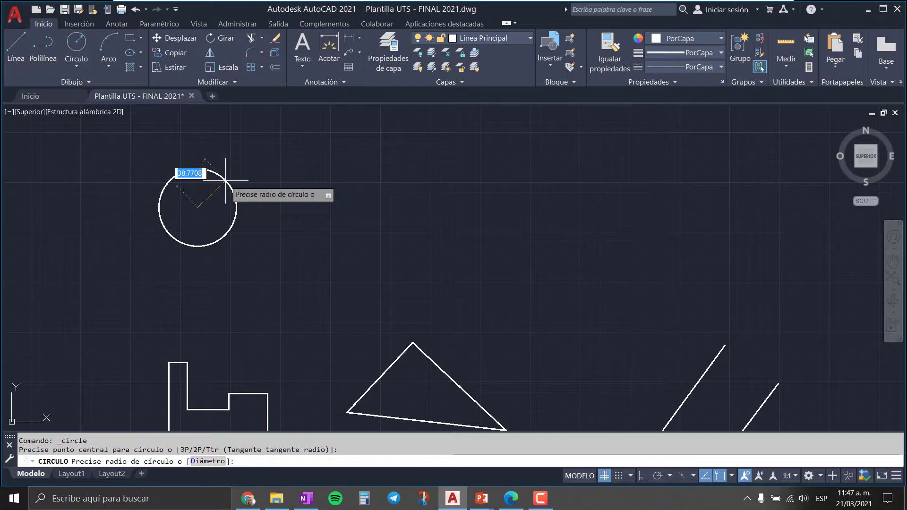
text(50)
key(Return)
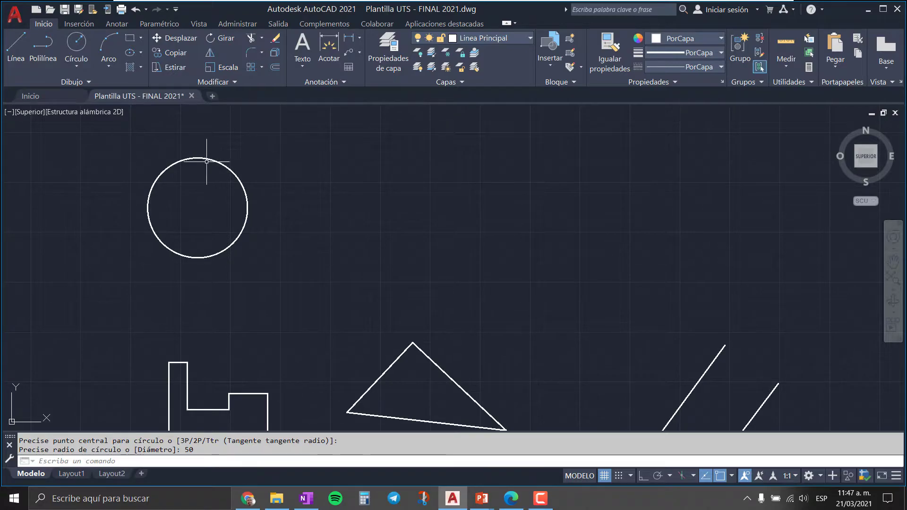
Add a Ø100.00 diameter dimension to the circle.
click(330, 42)
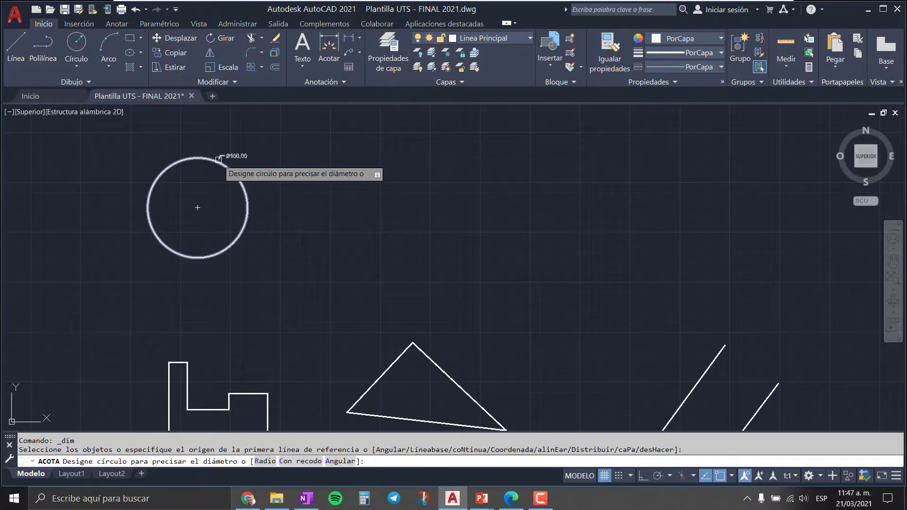
click(232, 169)
click(251, 151)
scroll(243, 160, up, 4)
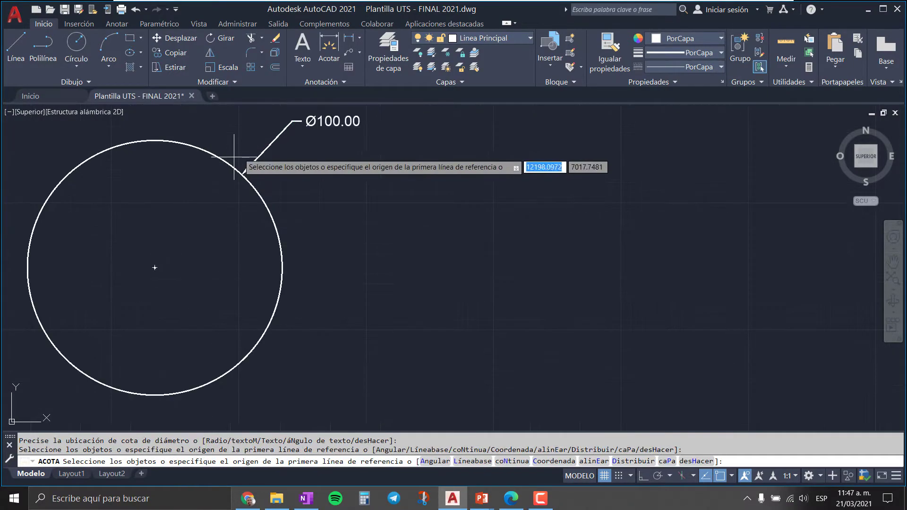
scroll(266, 207, up, 1)
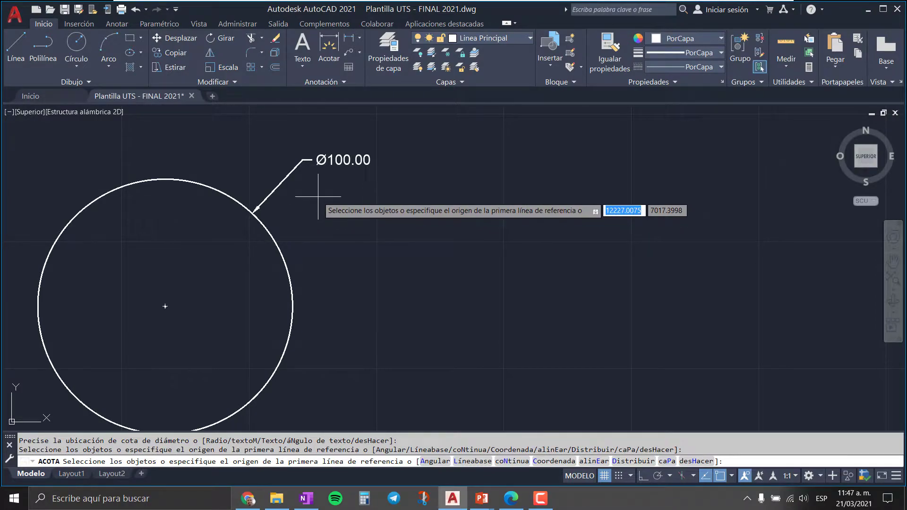
key(Return)
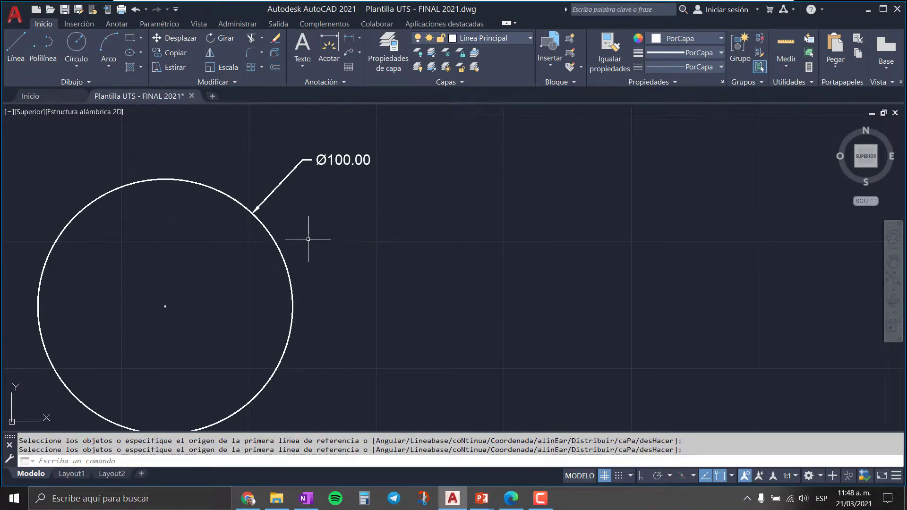
scroll(304, 249, down, 2)
scroll(369, 283, down, 2)
mouse_move(381, 314)
middle_down()
mouse_move(291, 247)
mouse_move(288, 220)
middle_up()
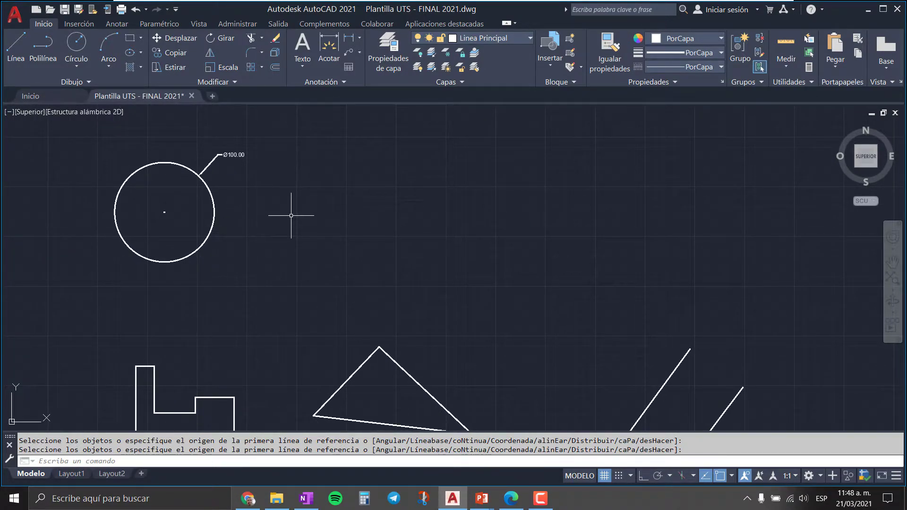
Add an R50.00 radius dimension at the circle's upper left.
click(360, 38)
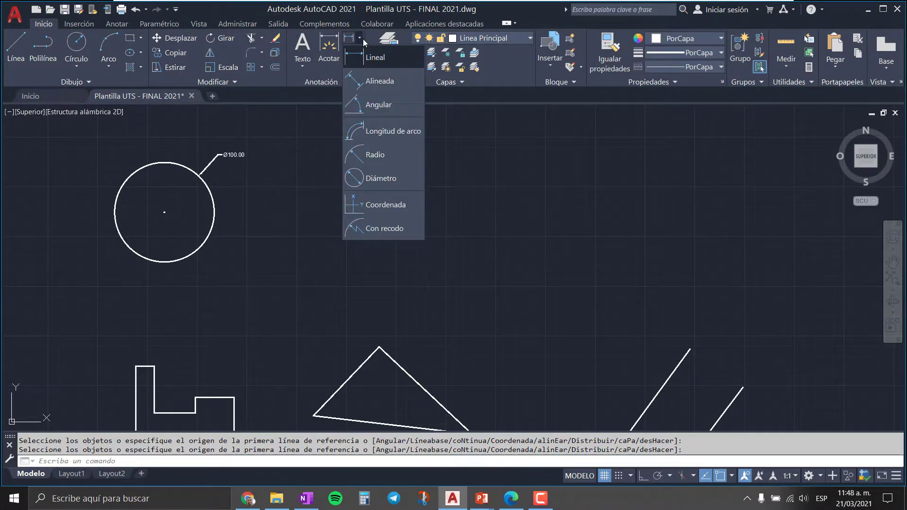
click(396, 158)
click(146, 165)
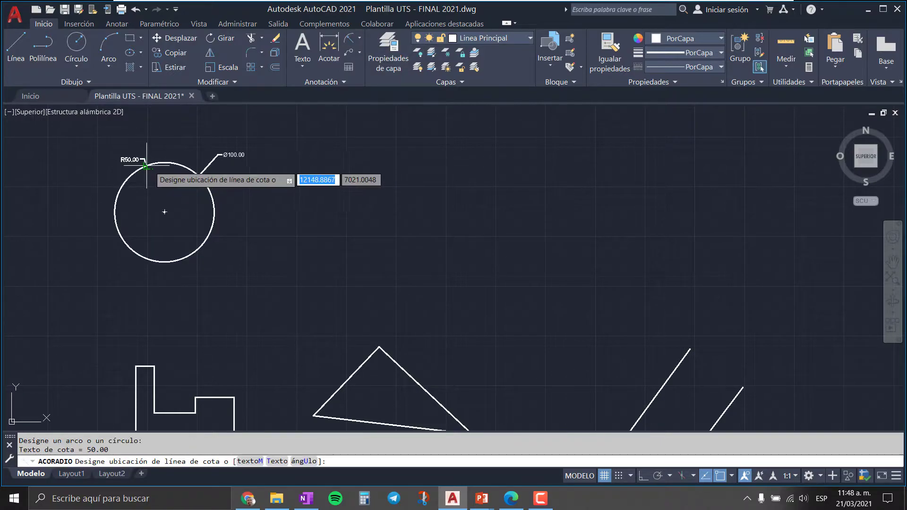
click(132, 162)
scroll(107, 166, up, 4)
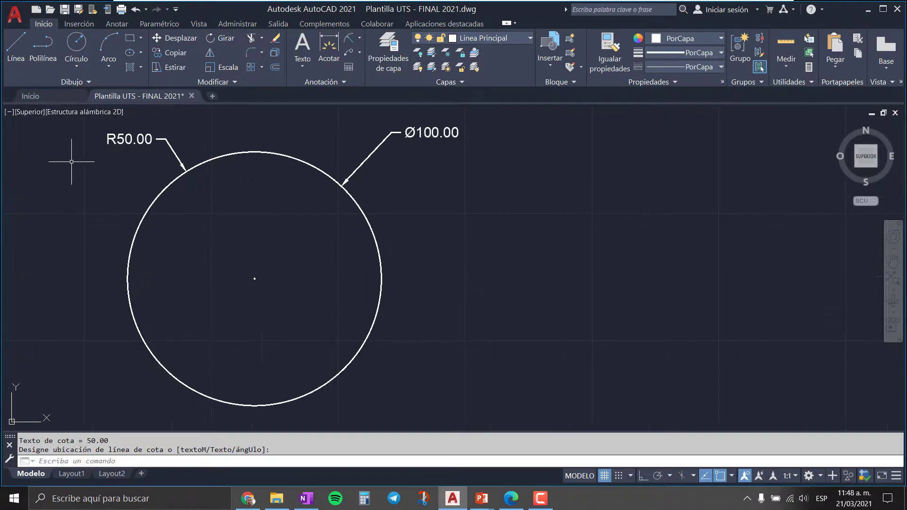
scroll(89, 167, down, 3)
scroll(320, 229, down, 2)
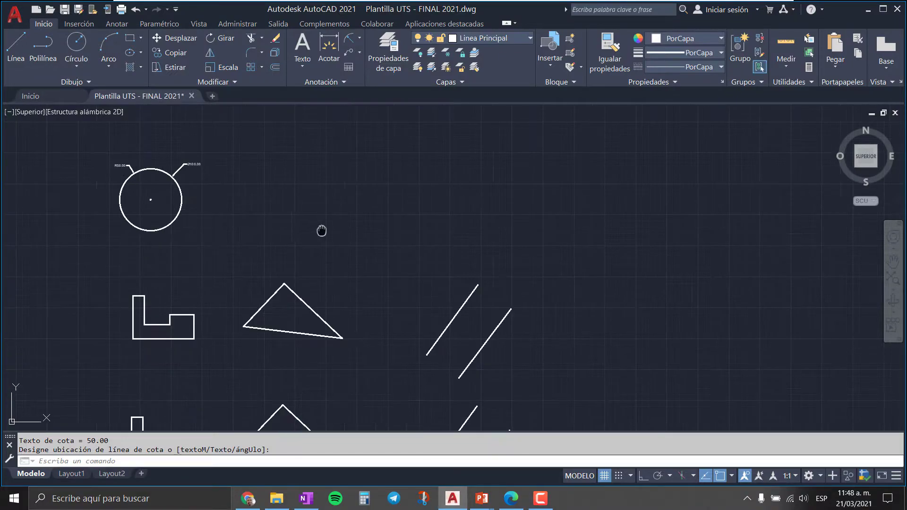
scroll(240, 209, up, 2)
mouse_move(240, 209)
middle_down()
mouse_move(285, 196)
mouse_move(293, 240)
middle_up()
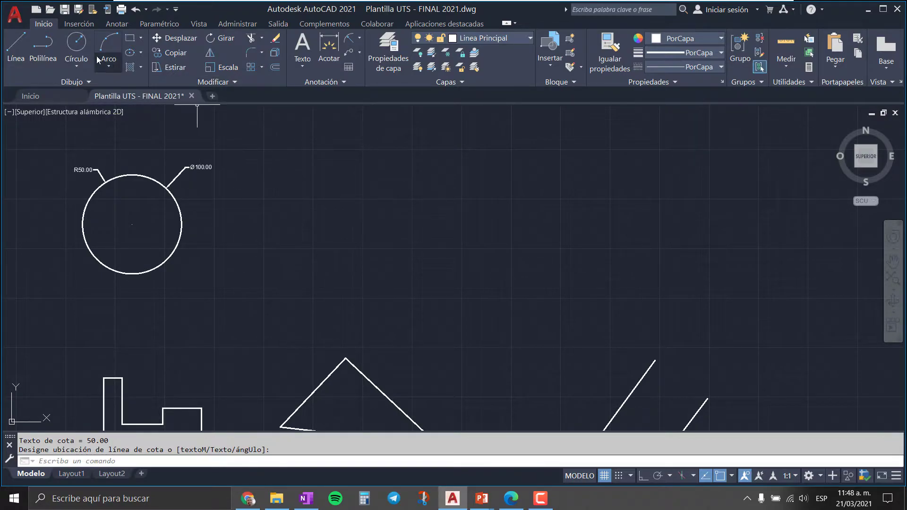
Draw a centre-diameter circle of diameter 100 right of the first circle.
click(75, 66)
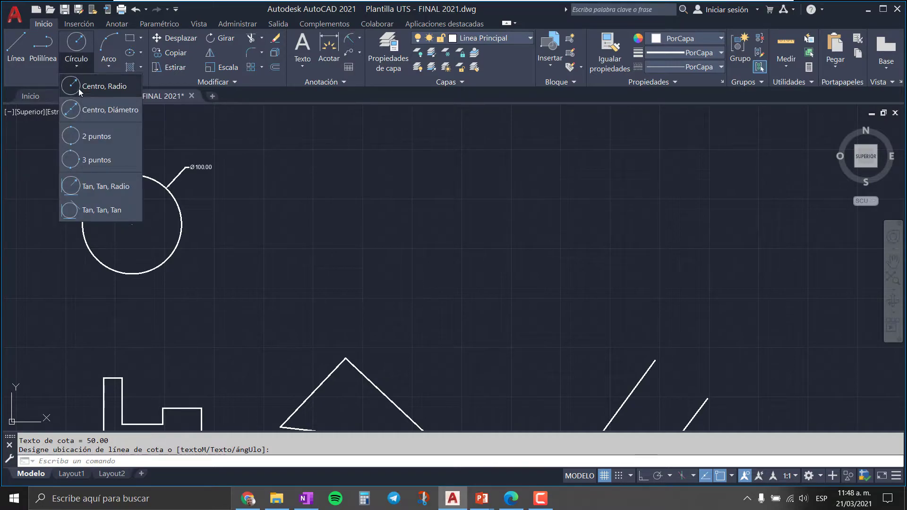
click(124, 113)
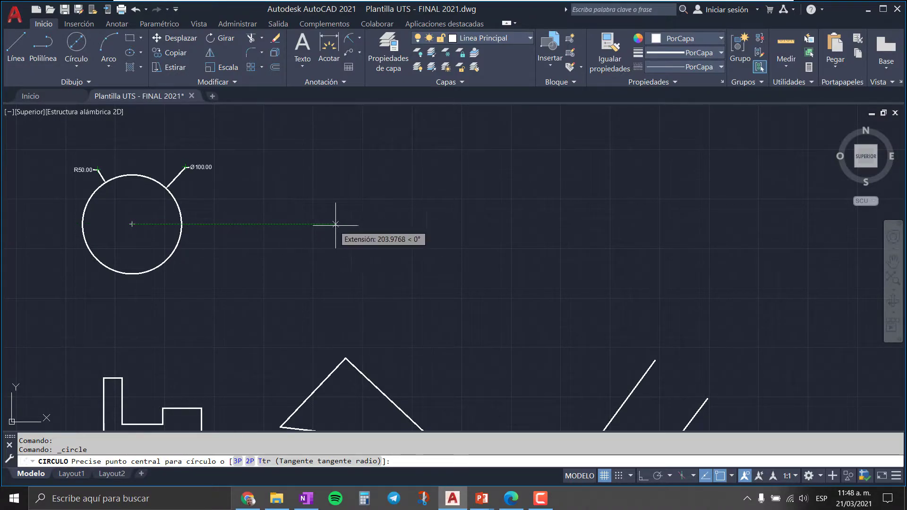
click(379, 224)
text(100)
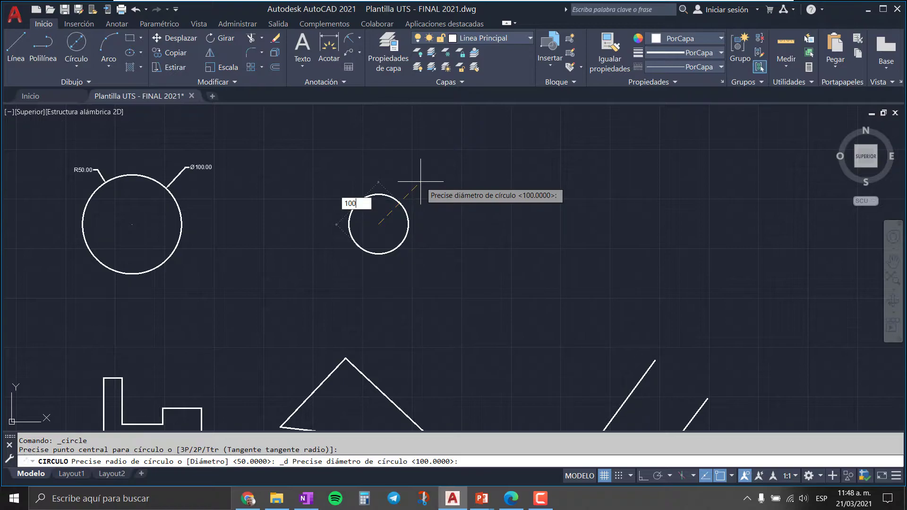
key(Return)
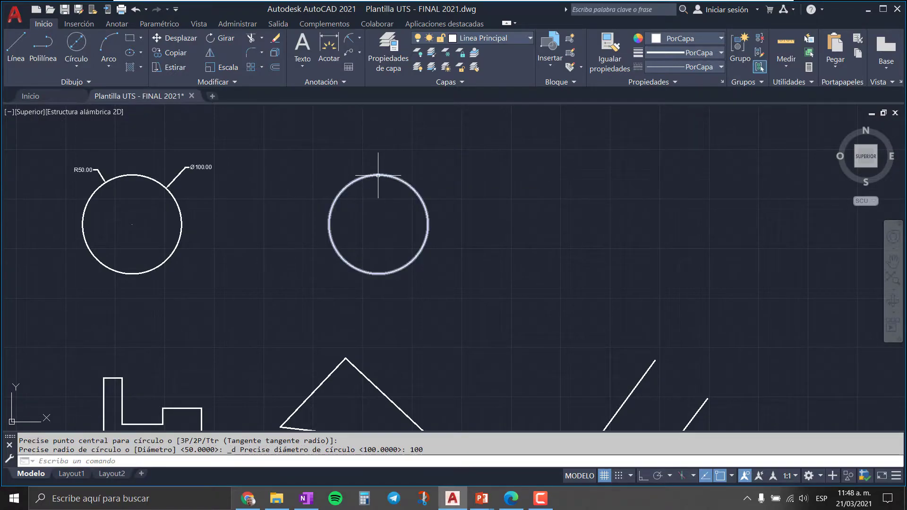
Add a Ø100.00 dimension to the new circle at its upper left.
click(335, 54)
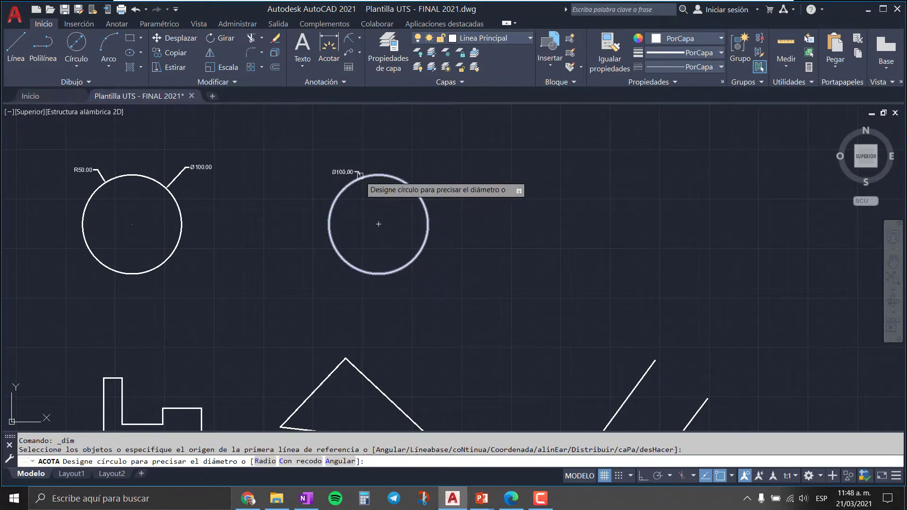
click(360, 176)
scroll(349, 185, up, 4)
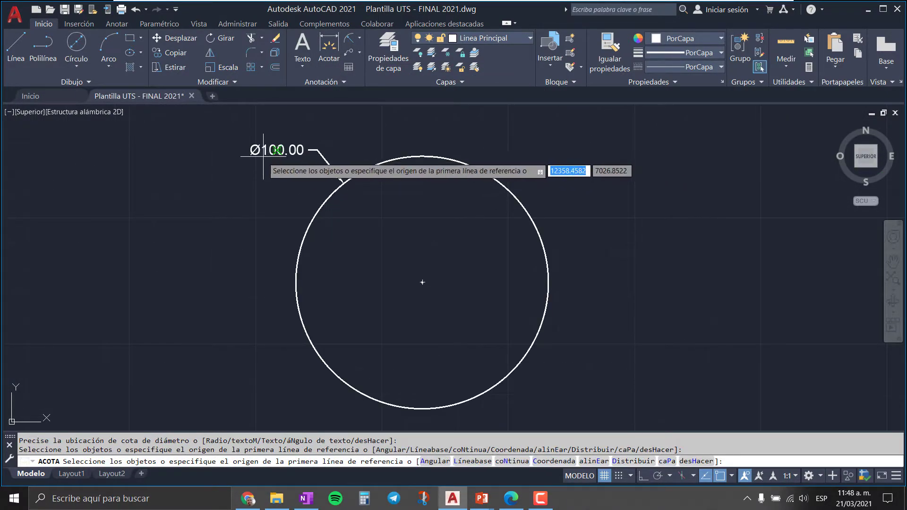
key(Return)
scroll(272, 199, down, 2)
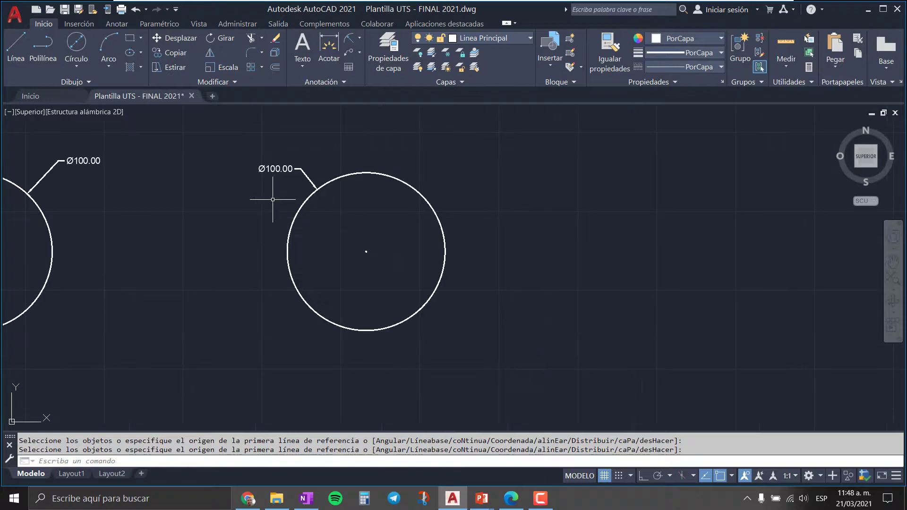
Add a second Ø100.00 Diameter dimension at the circle's upper right.
click(359, 38)
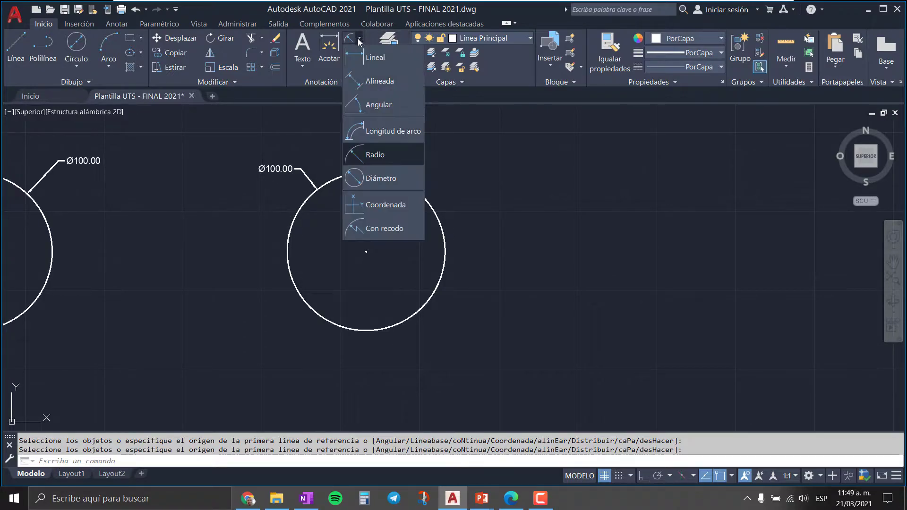
click(396, 180)
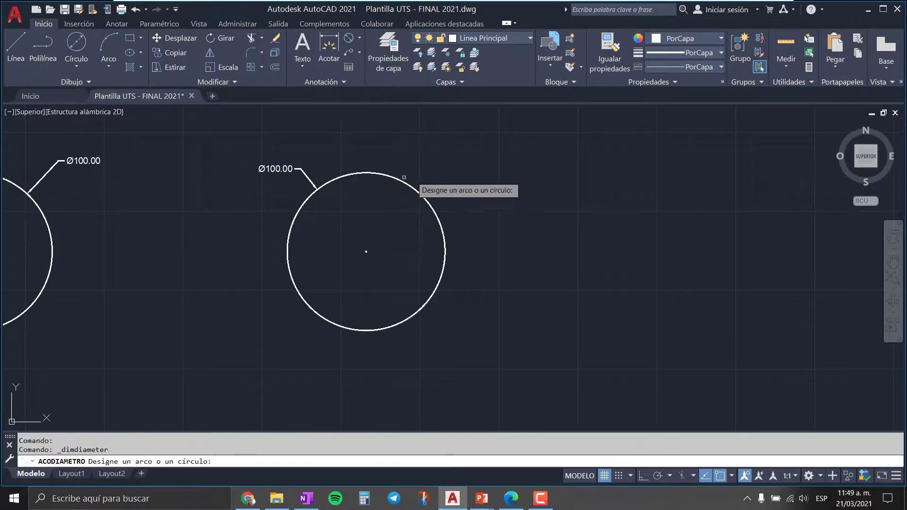
click(410, 185)
click(416, 178)
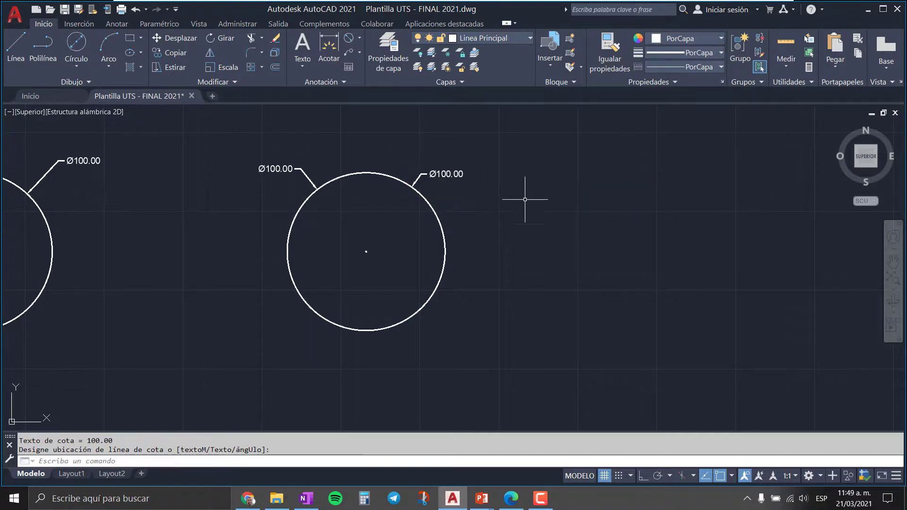
scroll(521, 231, down, 2)
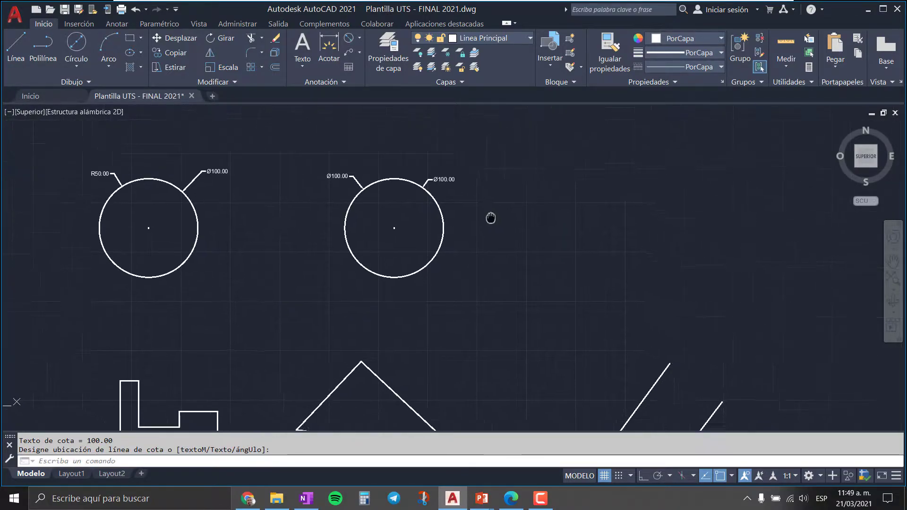
middle_drag(522, 238, 432, 199)
click(76, 62)
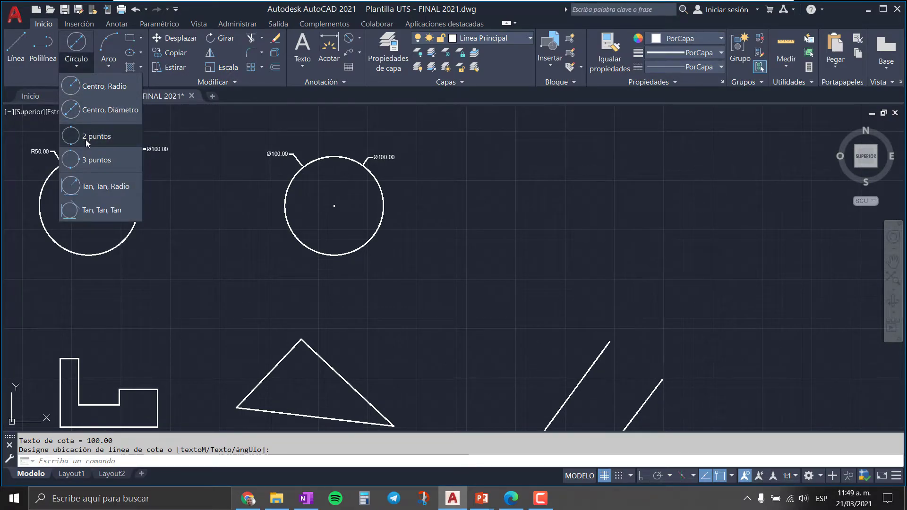
Draw a first 2-Point circle across the gap between the parallel diagonal lines.
click(114, 137)
middle_drag(332, 314, 395, 243)
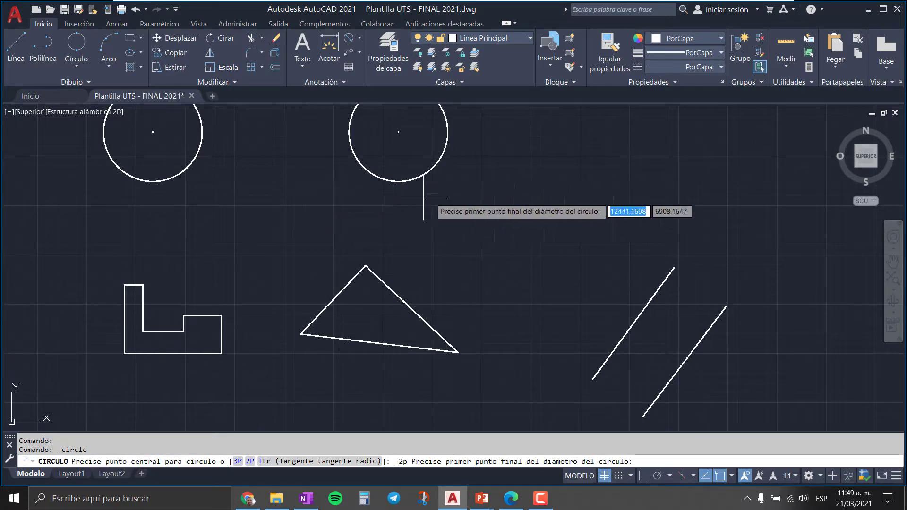
mouse_move(633, 241)
middle_down()
mouse_move(435, 176)
mouse_move(435, 253)
middle_up()
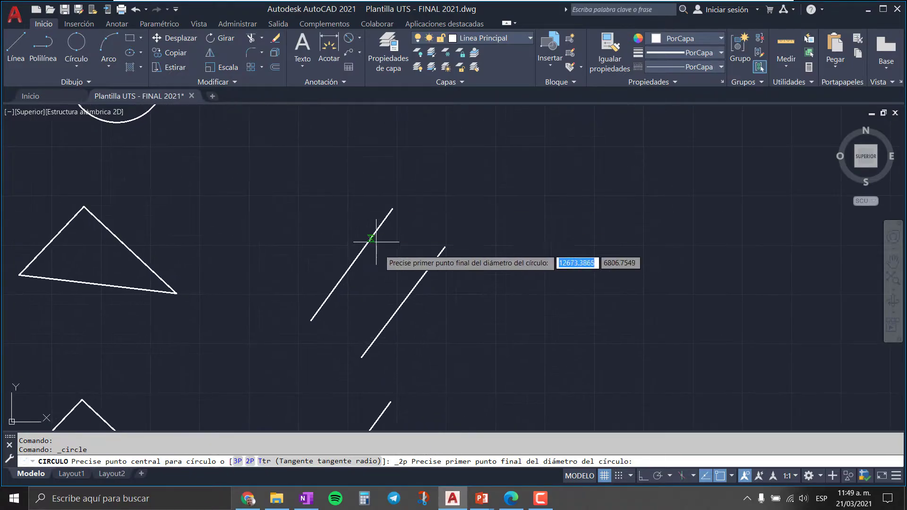
scroll(391, 284, up, 2)
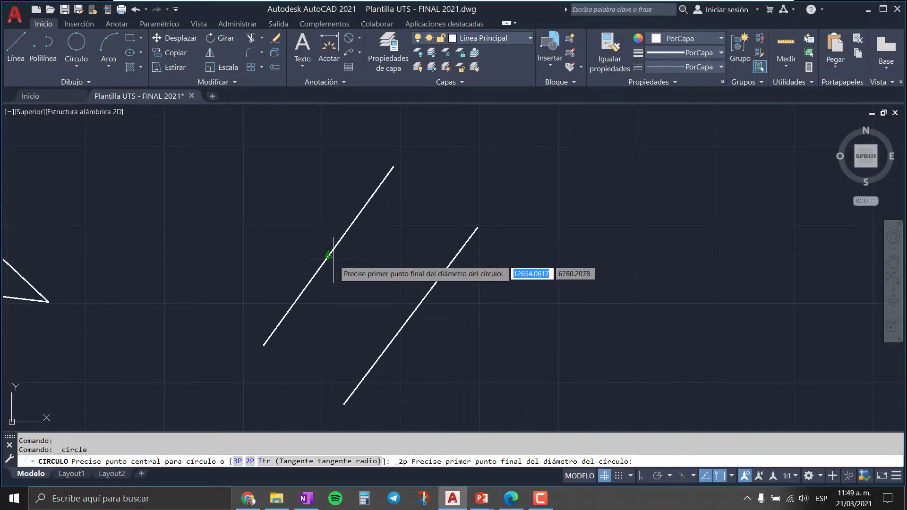
click(338, 241)
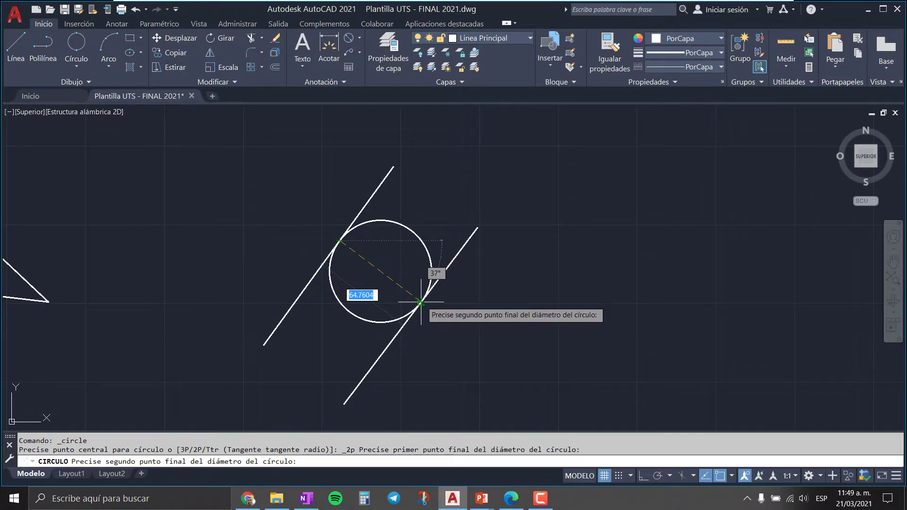
click(421, 301)
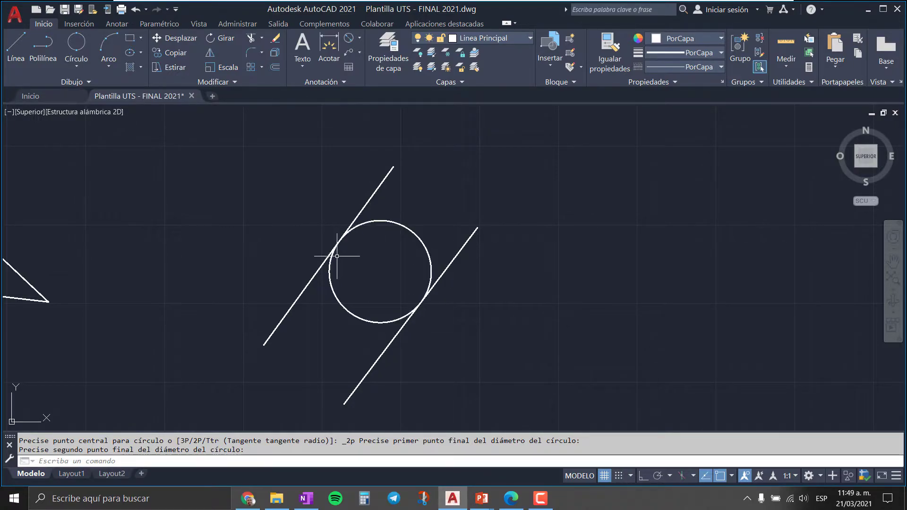
scroll(421, 241, down, 2)
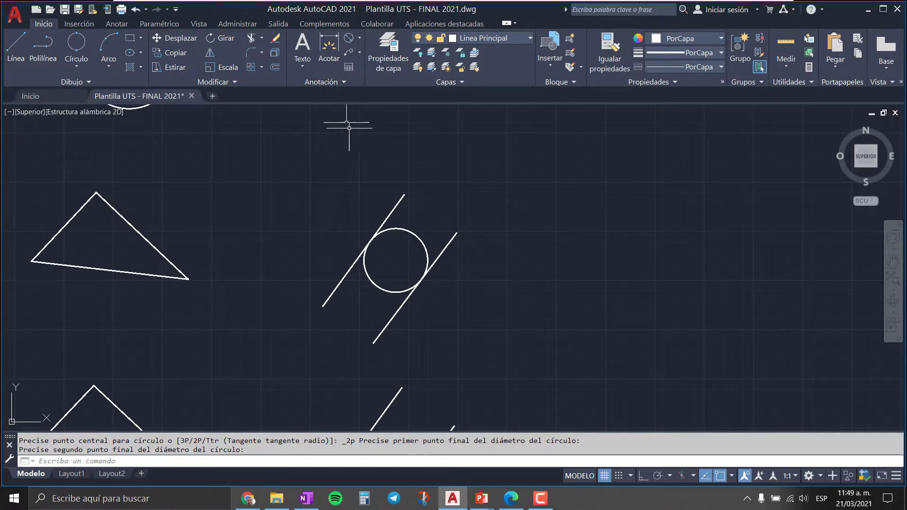
Delete that circle and redraw it with 2 Points, one on each parallel line.
click(412, 233)
key(Delete)
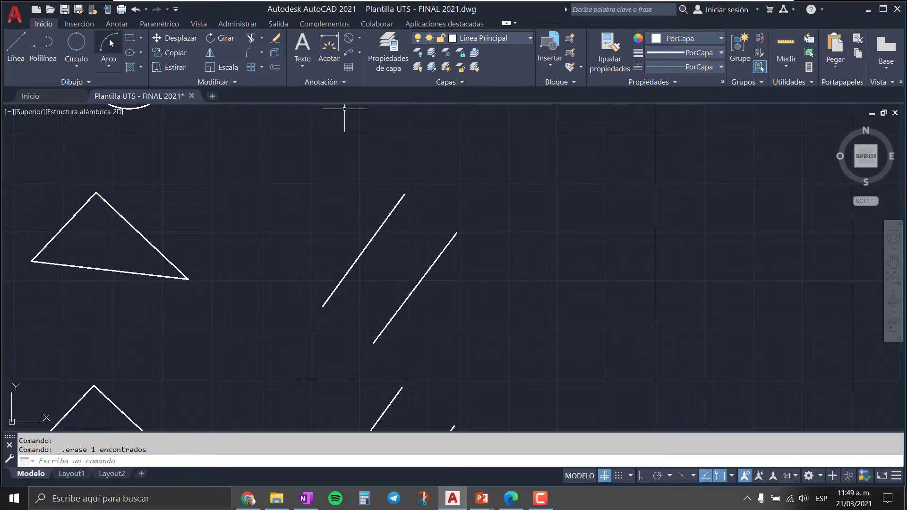
click(78, 67)
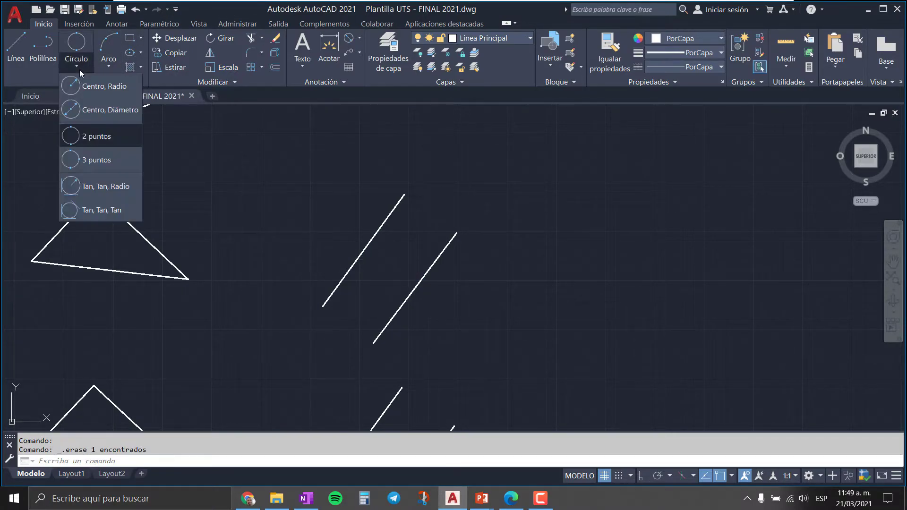
click(100, 140)
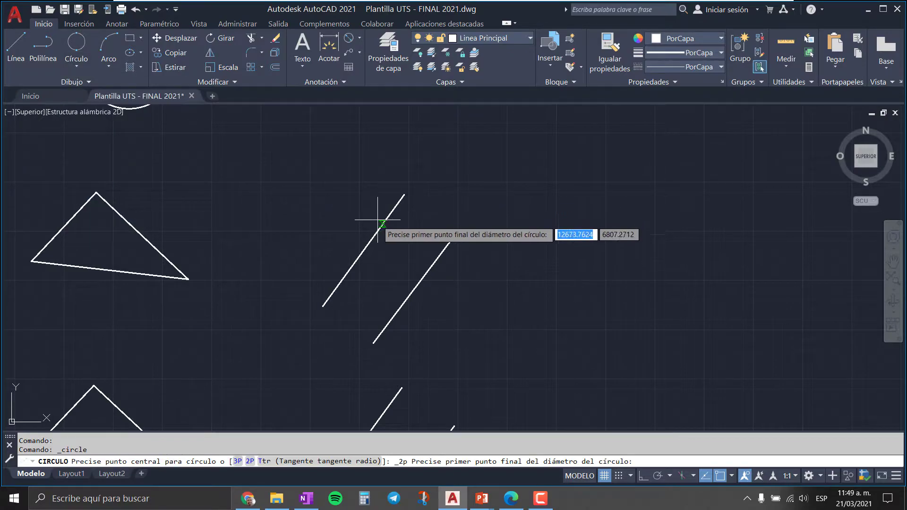
click(364, 251)
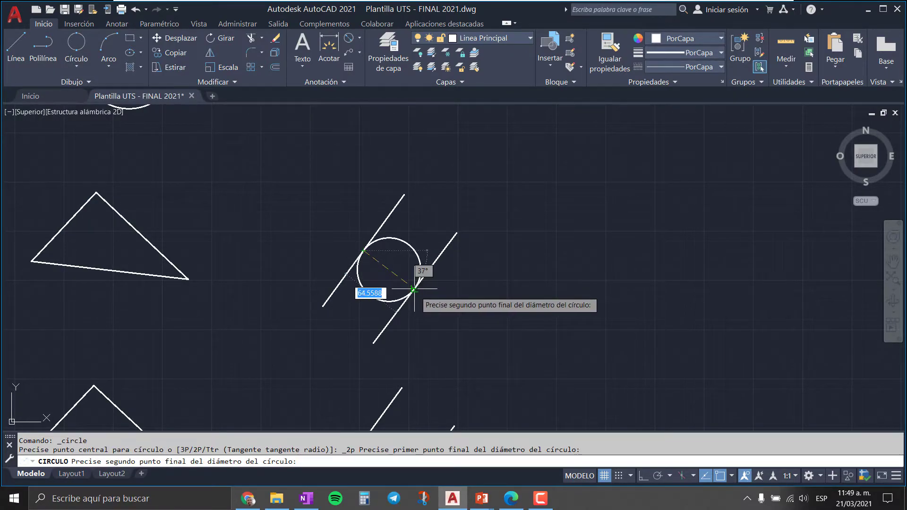
click(413, 289)
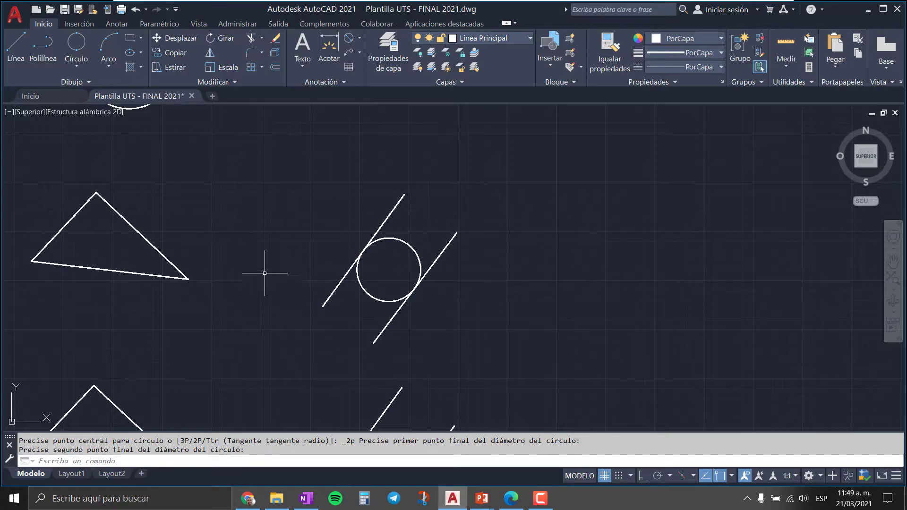
click(81, 69)
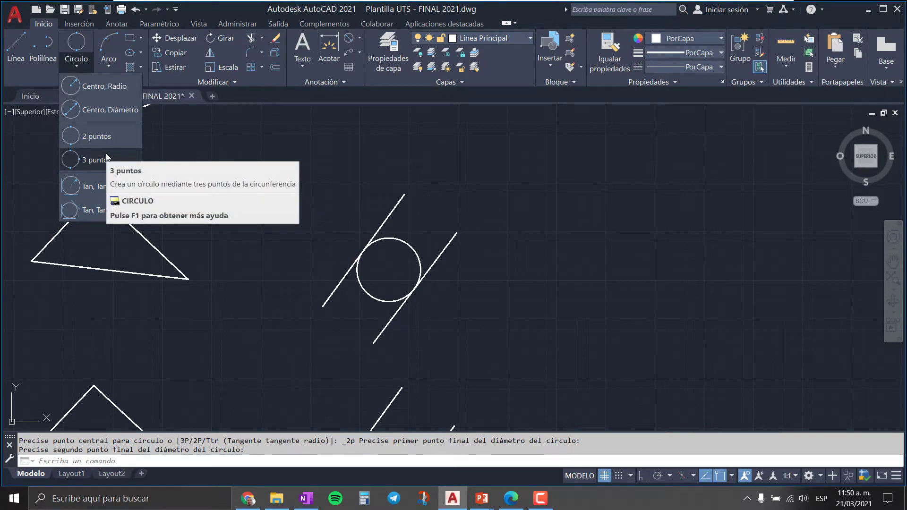
mouse_move(95, 160)
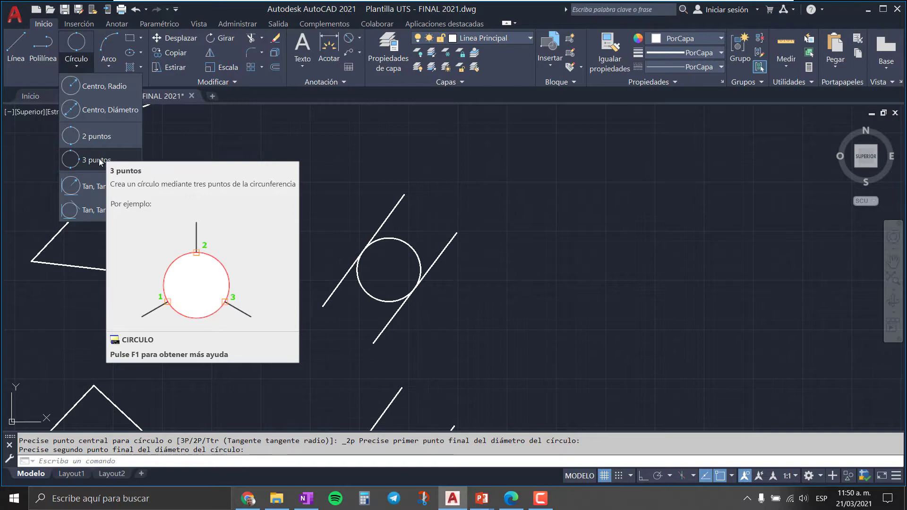
Draw a 3-Point circle inside the triangle on its upper-left, bottom and right sides.
click(99, 160)
scroll(161, 196, up, 2)
middle_drag(161, 196, 399, 164)
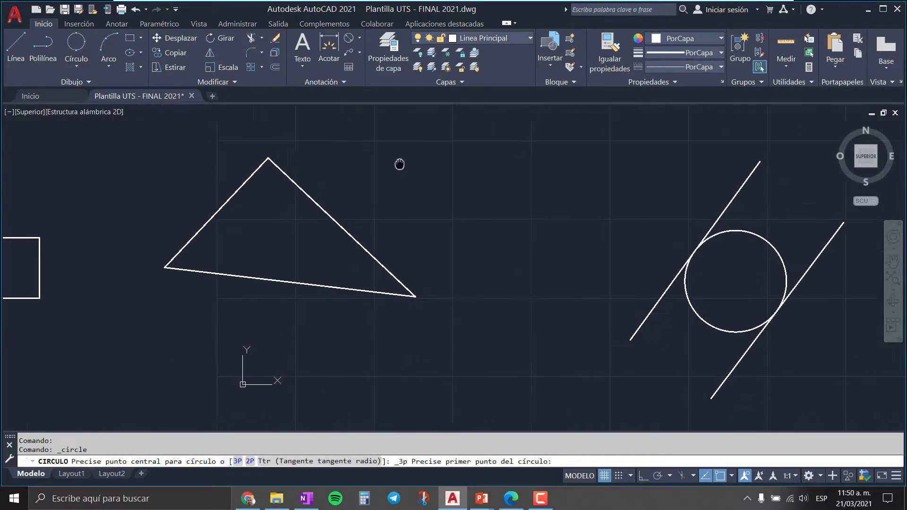
scroll(267, 199, up, 2)
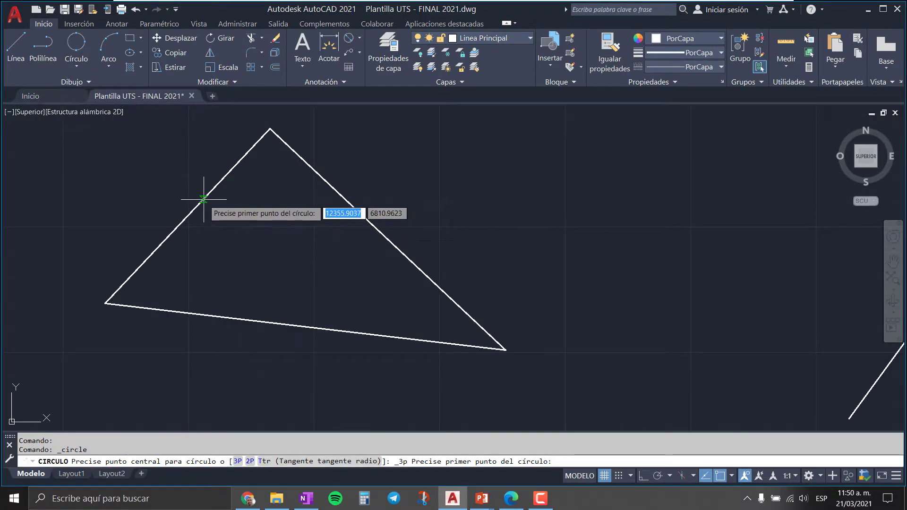
click(204, 200)
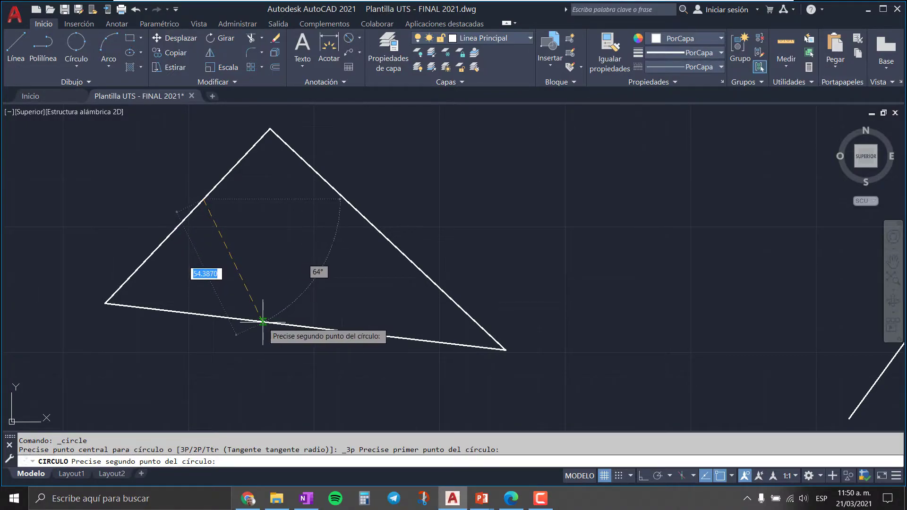
click(263, 321)
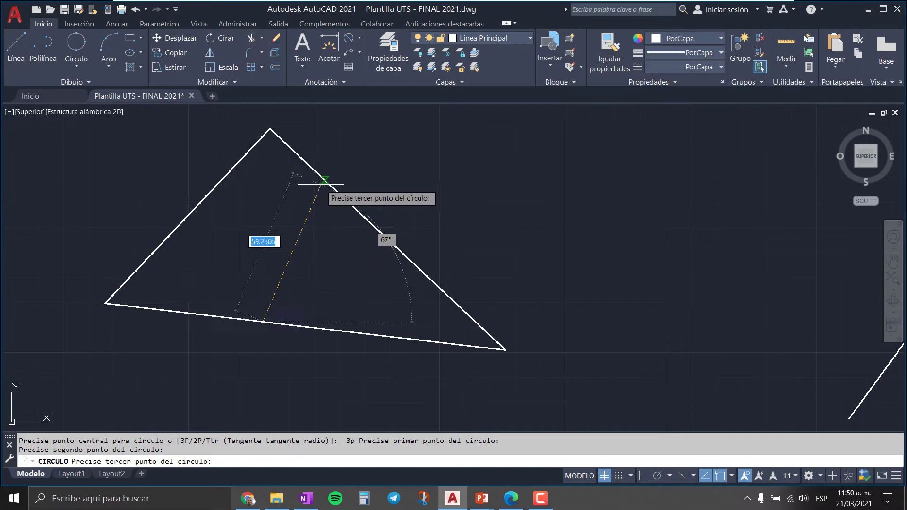
click(336, 189)
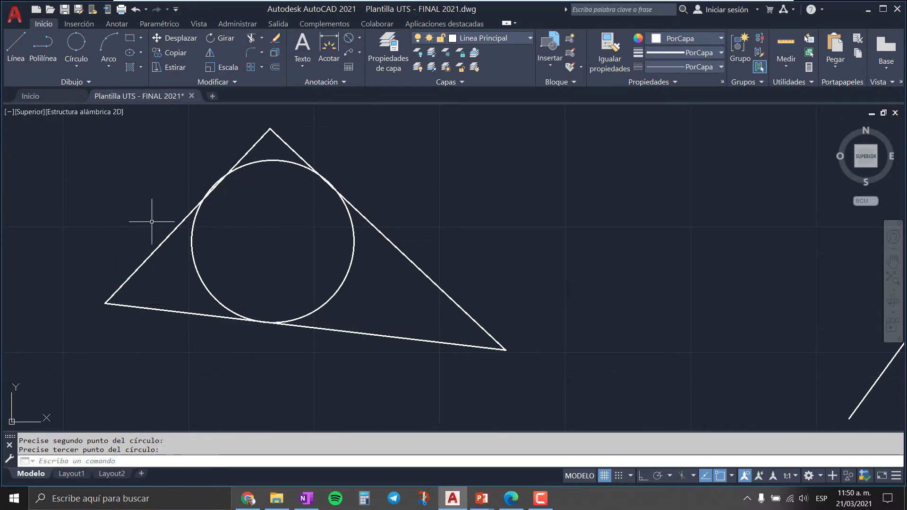
scroll(406, 304, down, 2)
scroll(437, 303, down, 2)
middle_drag(440, 301, 326, 255)
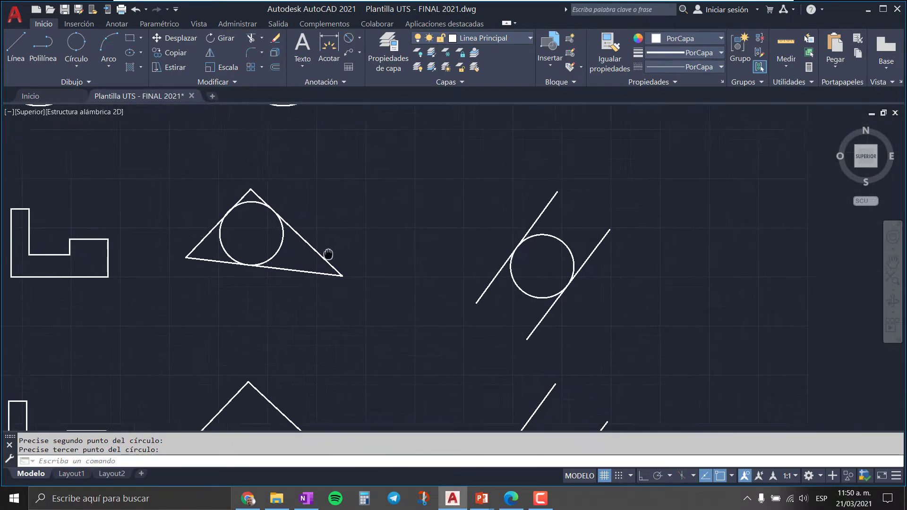
Remove that circle and redraw it through three points tangent to the left, bottom and right edges.
click(274, 249)
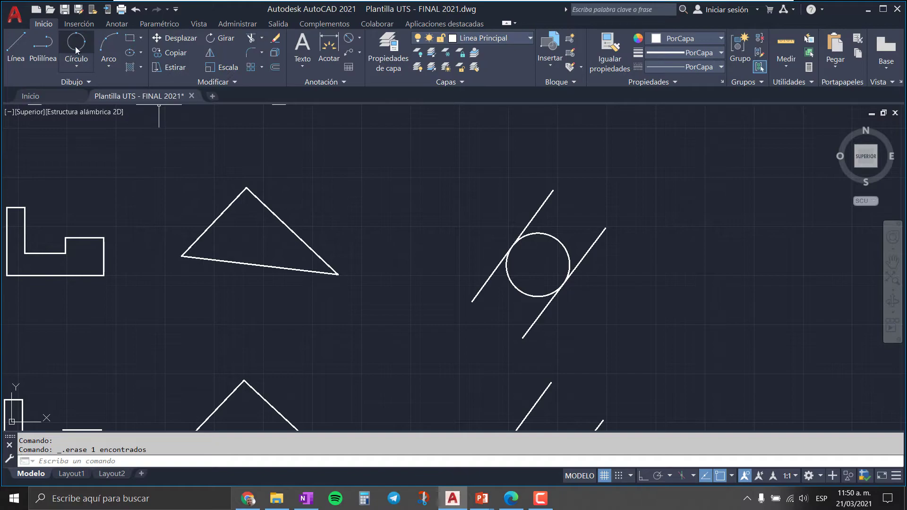
click(76, 40)
scroll(250, 262, up, 2)
scroll(241, 227, up, 4)
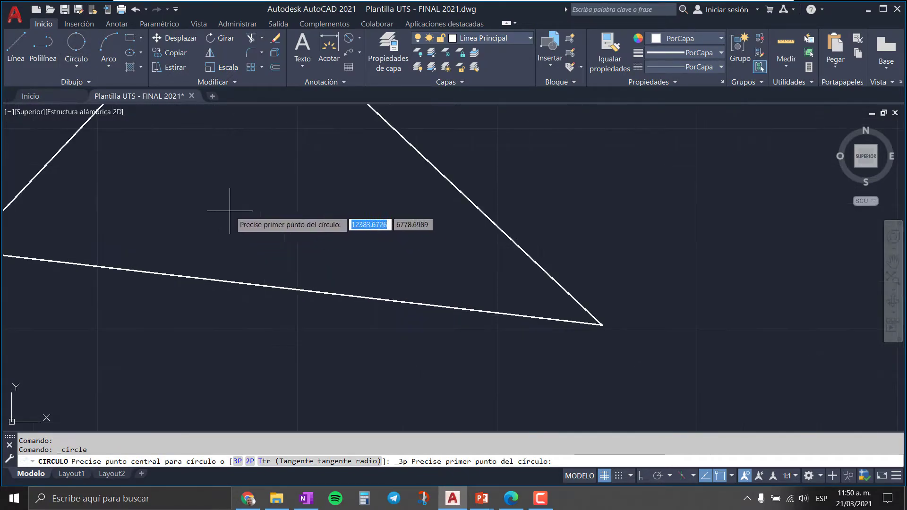
scroll(200, 199, down, 4)
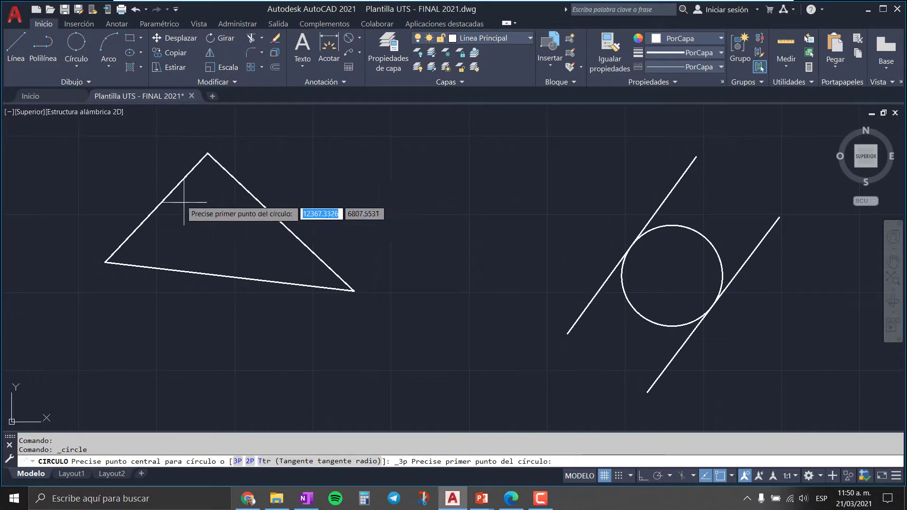
click(163, 200)
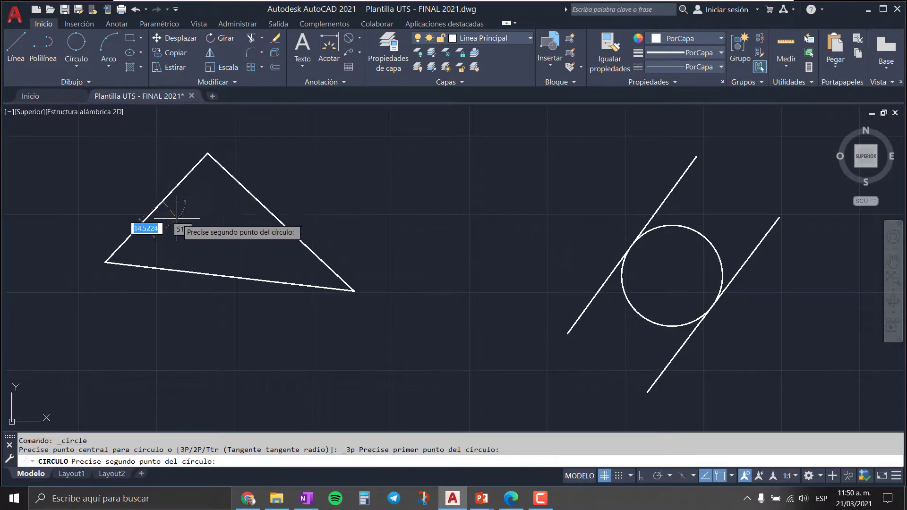
click(213, 273)
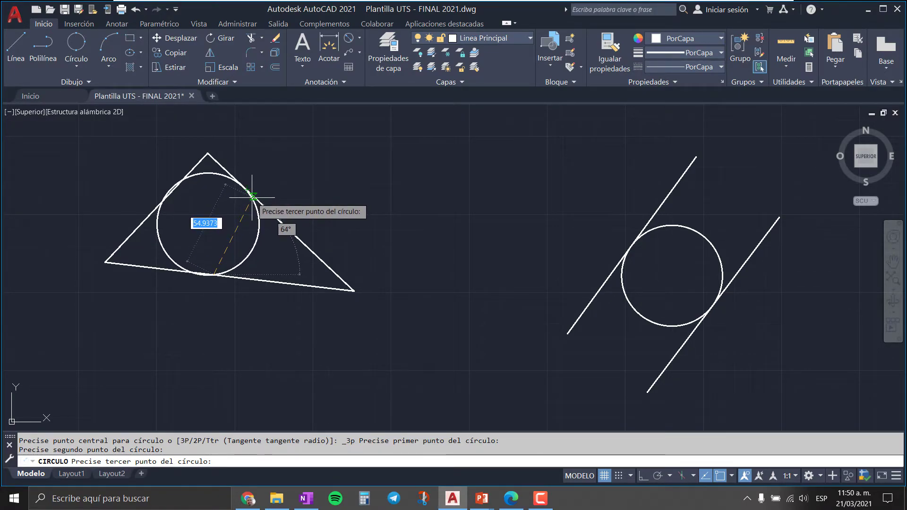
click(251, 195)
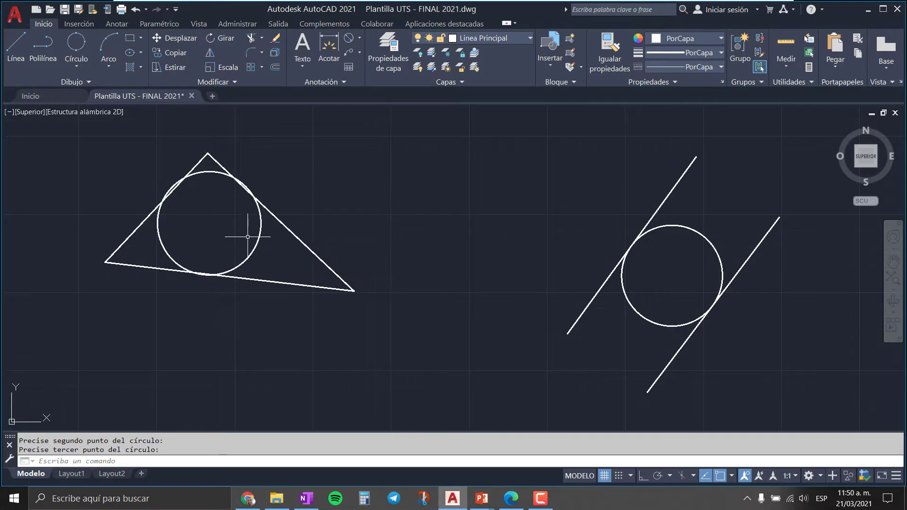
click(255, 249)
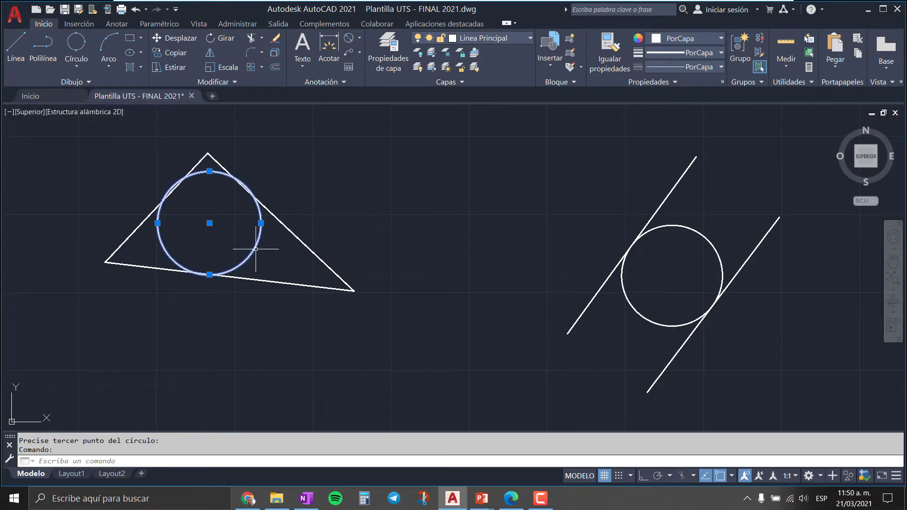
scroll(330, 230, down, 4)
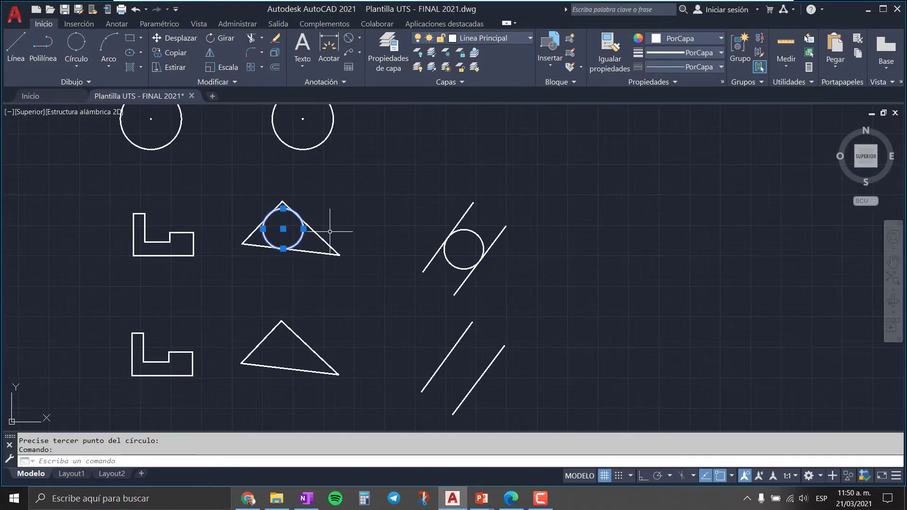
key(Escape)
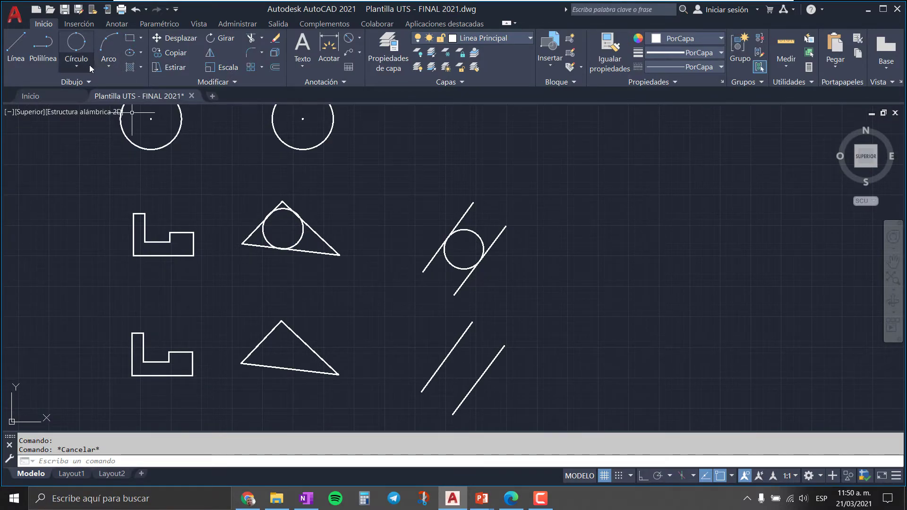
click(83, 69)
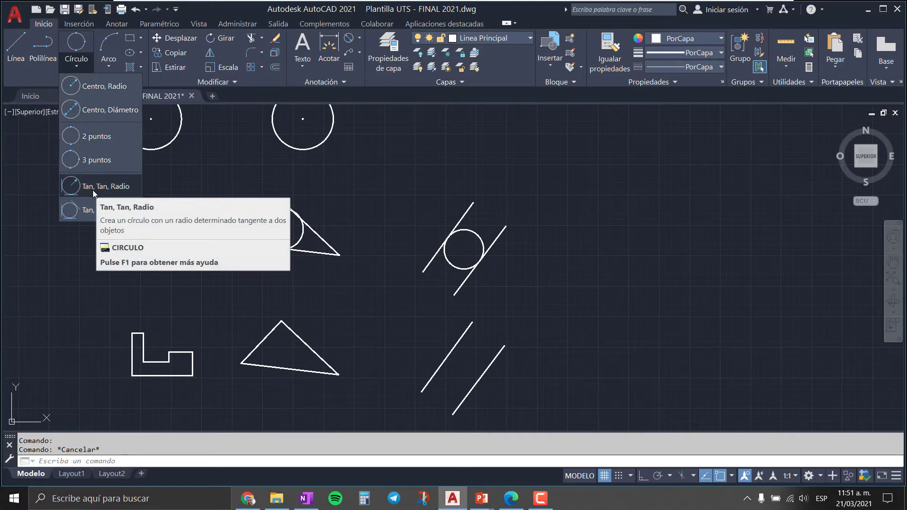
mouse_move(101, 186)
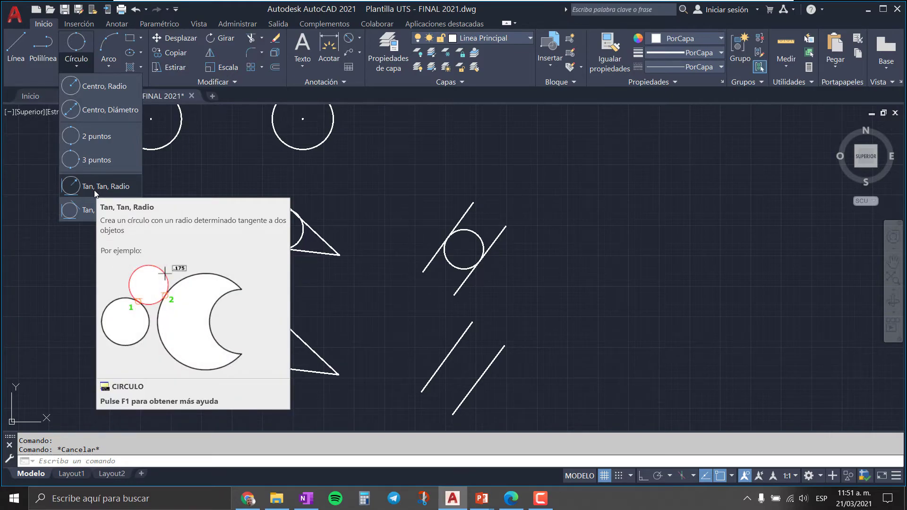
click(95, 189)
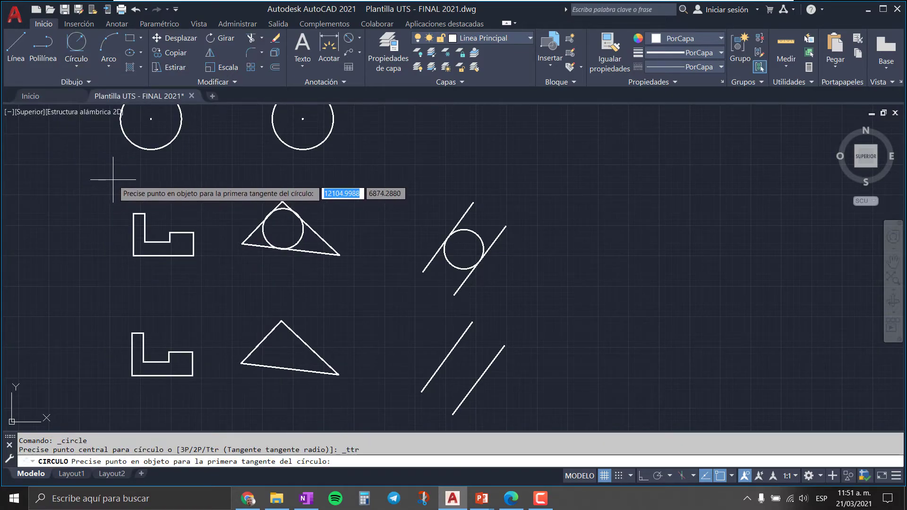
key(Escape)
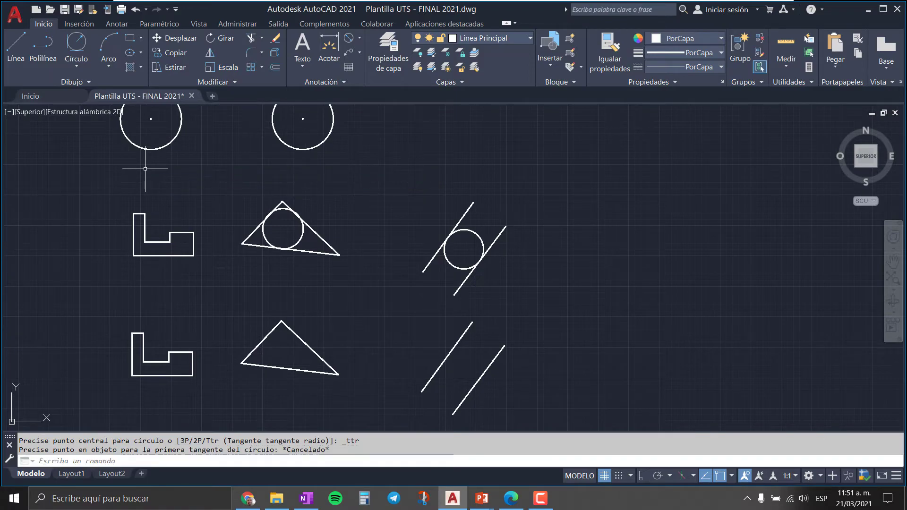
key(Escape)
middle_drag(368, 120, 235, 166)
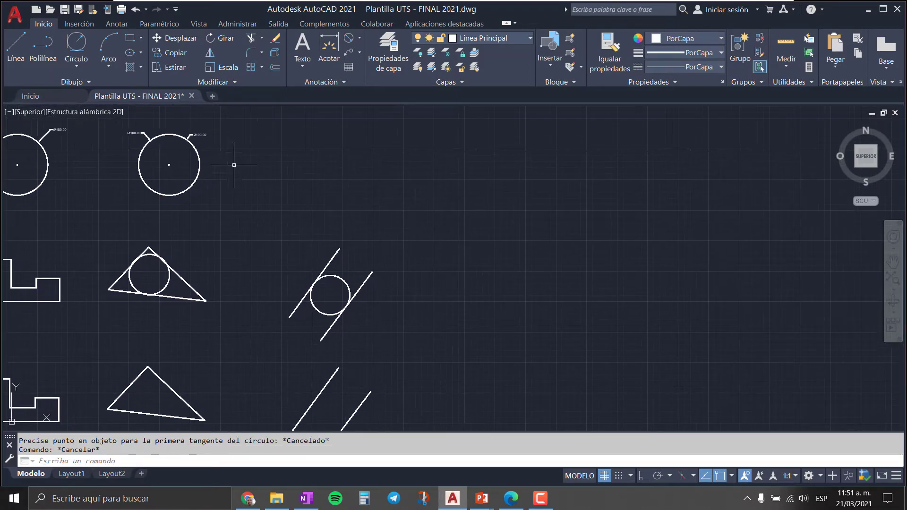
Draw a line profile with Ortho: left horizontal segment, downward V, right horizontal segment.
click(21, 47)
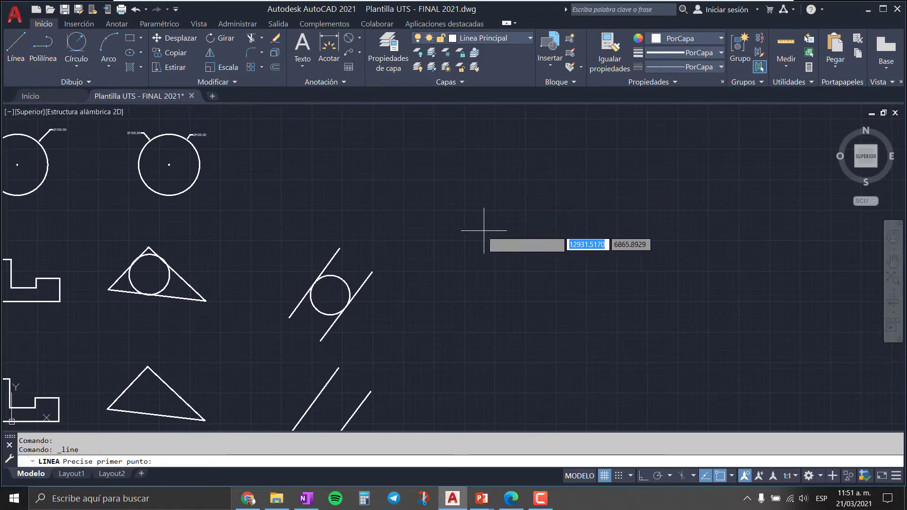
click(447, 201)
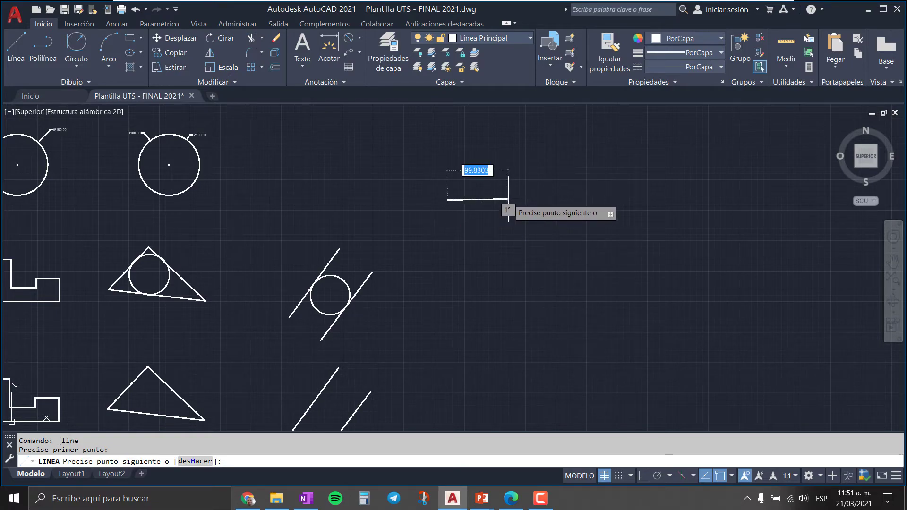
key(F8)
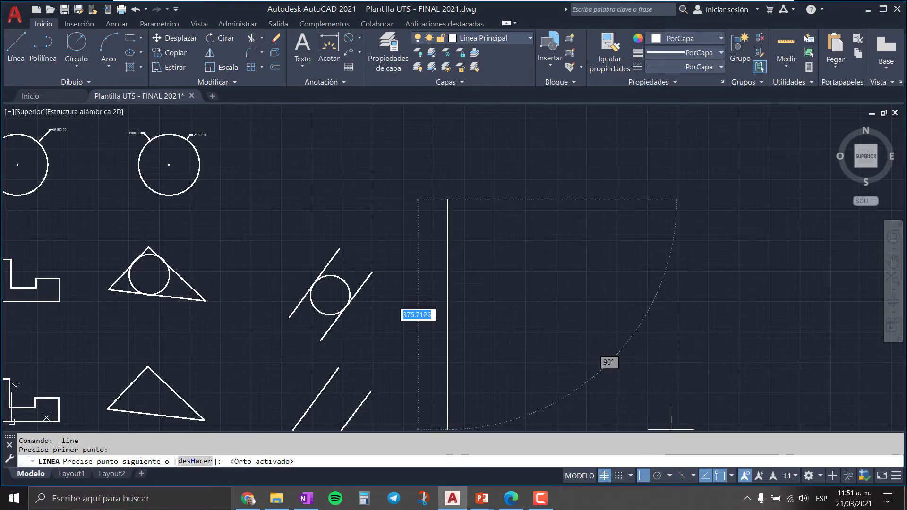
click(489, 202)
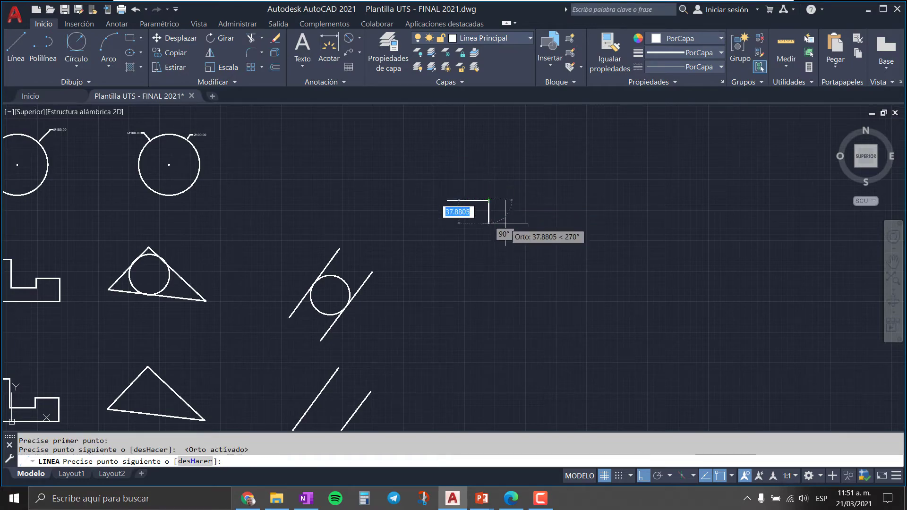
click(645, 476)
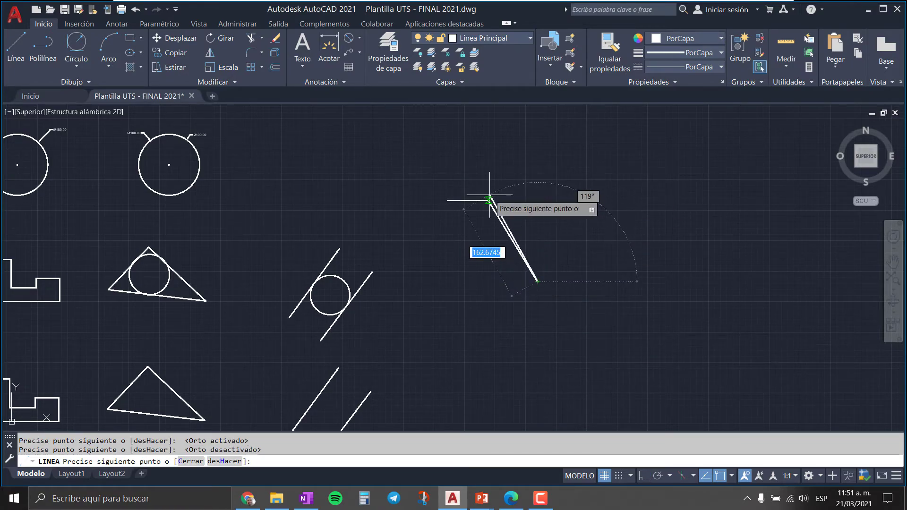
click(576, 200)
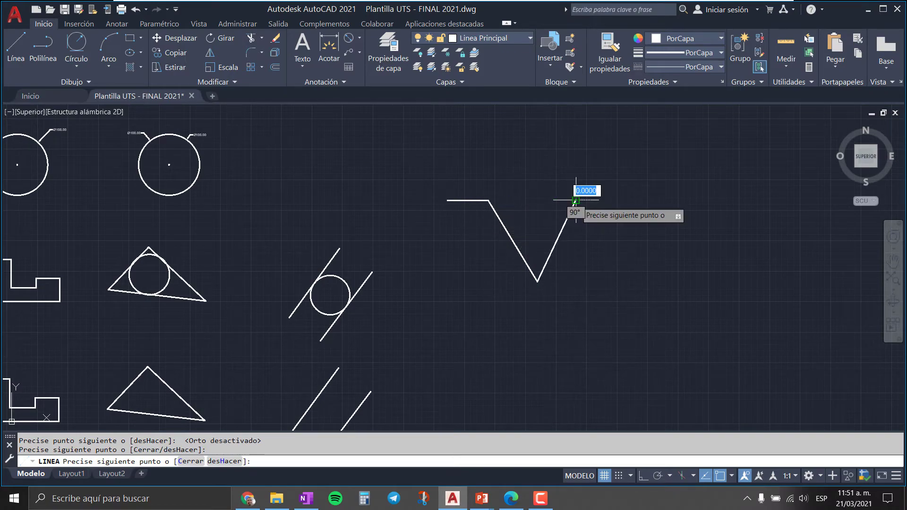
click(637, 200)
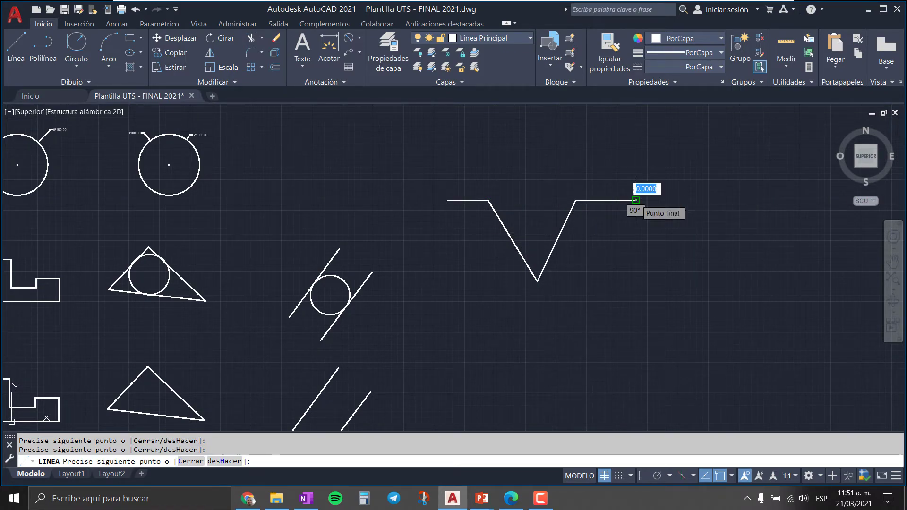
key(Escape)
middle_drag(652, 240, 512, 253)
scroll(461, 214, up, 2)
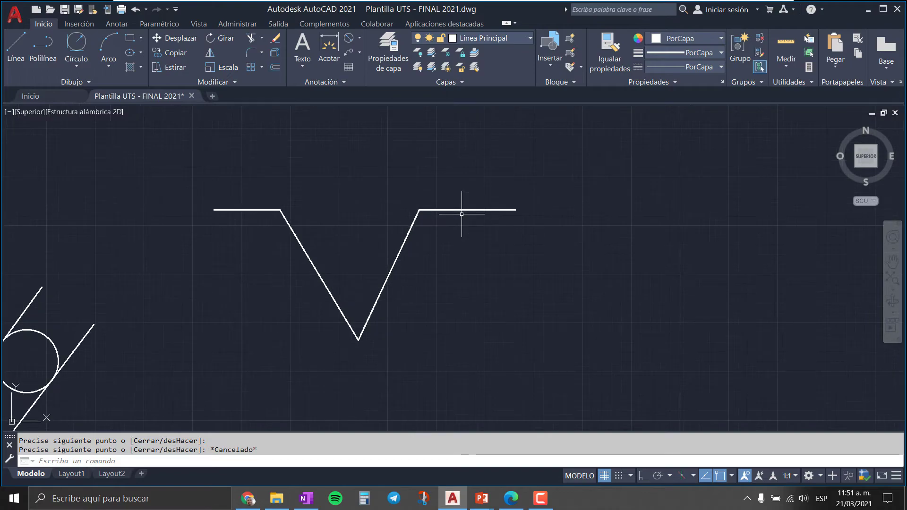
Zoom in on the V-notch and start a Tan, Tan, Radius circle.
scroll(392, 233, up, 2)
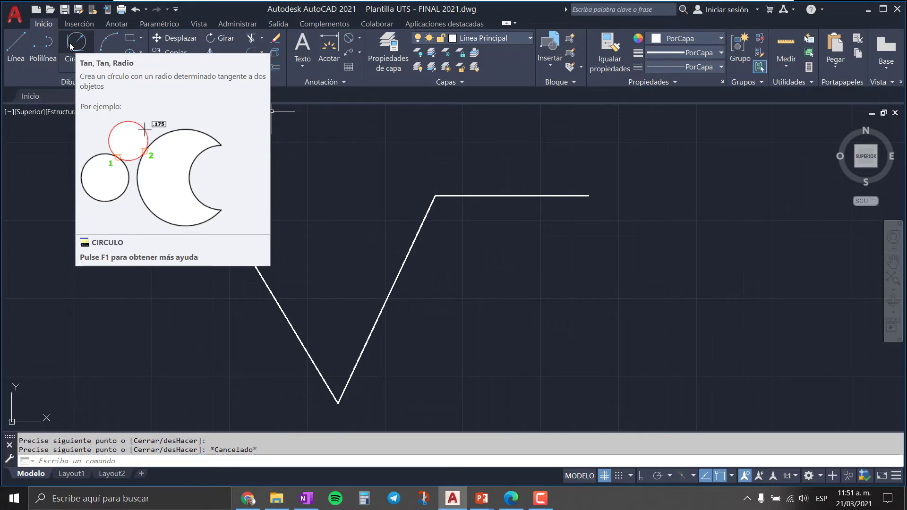
click(70, 46)
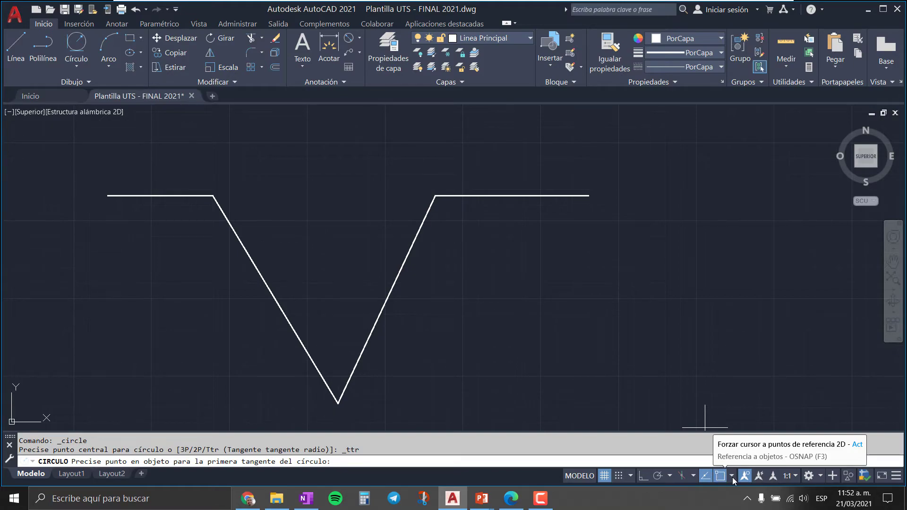
click(732, 477)
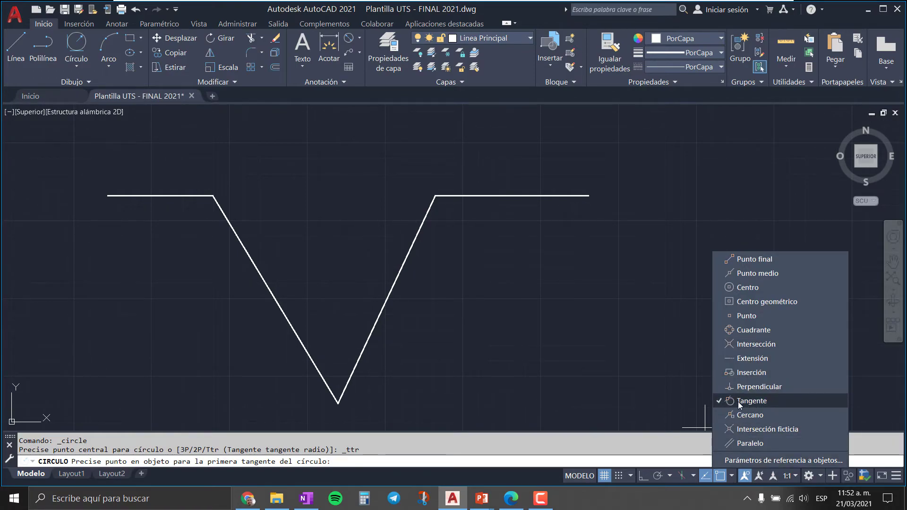
click(284, 230)
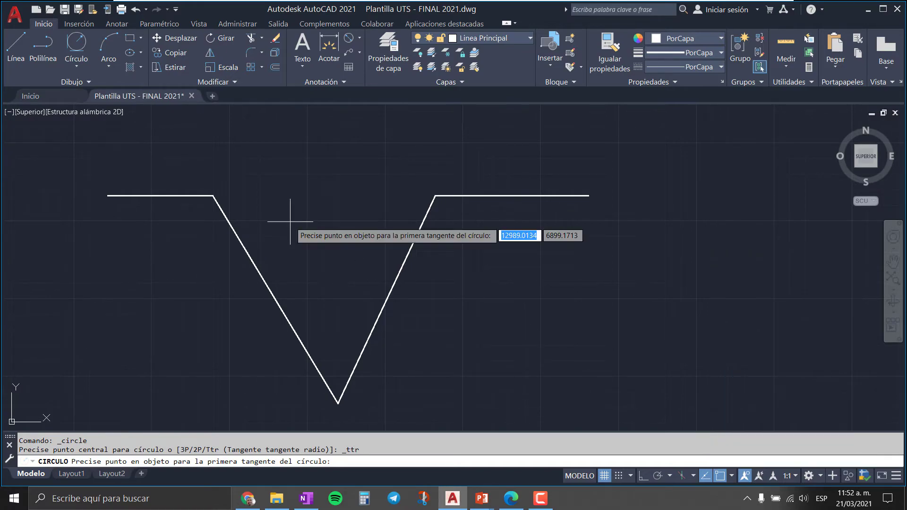
click(249, 257)
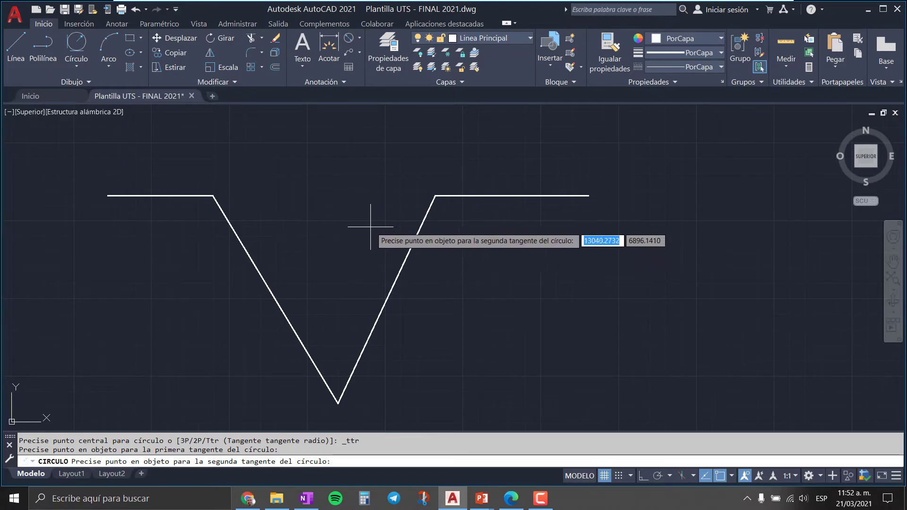
click(401, 266)
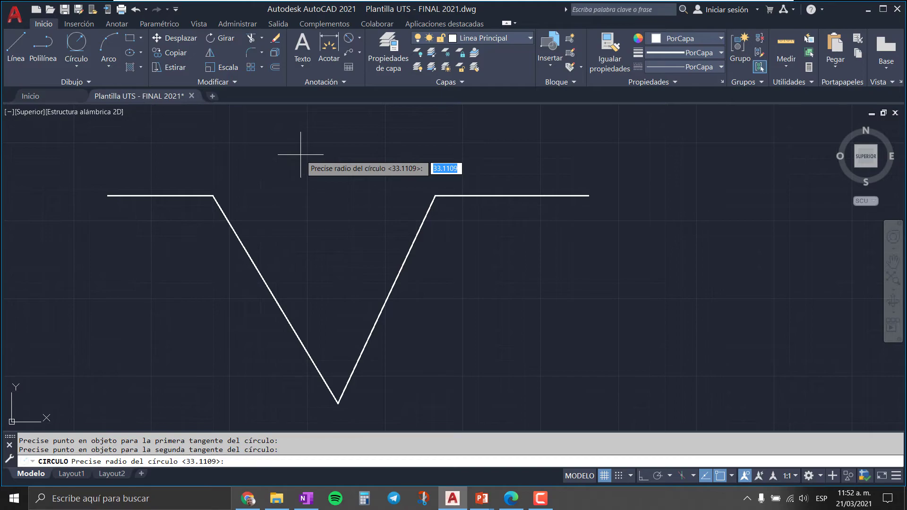
text(40)
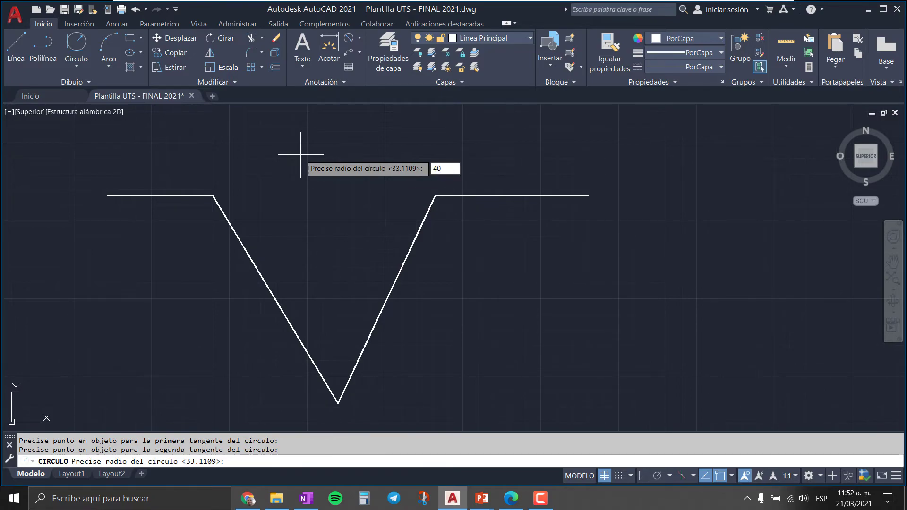
key(Return)
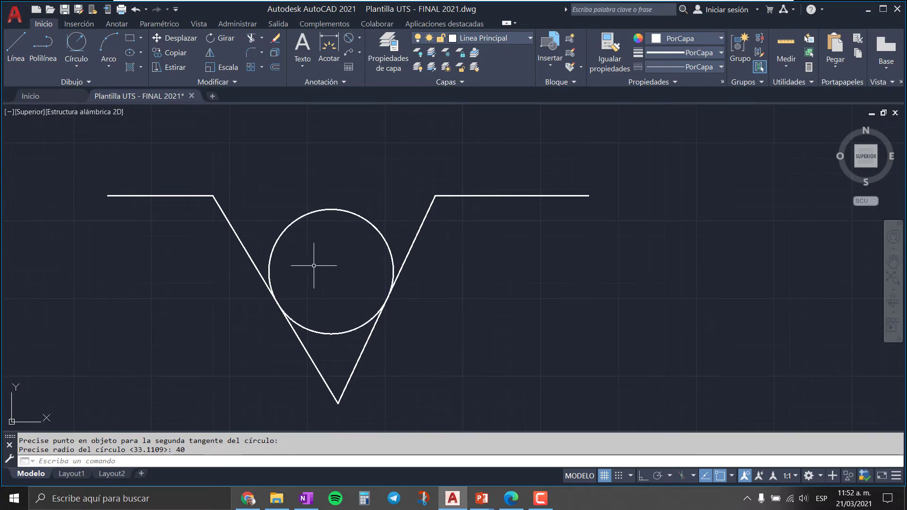
click(331, 209)
key(Delete)
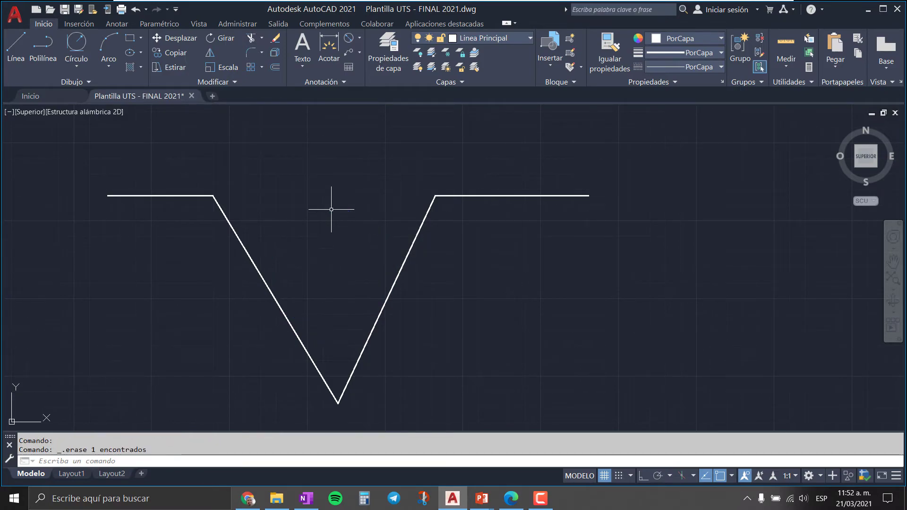
Fit a Tan, Tan, Radius circle of radius 60 against the V-notch's left and right slanted sides.
click(75, 67)
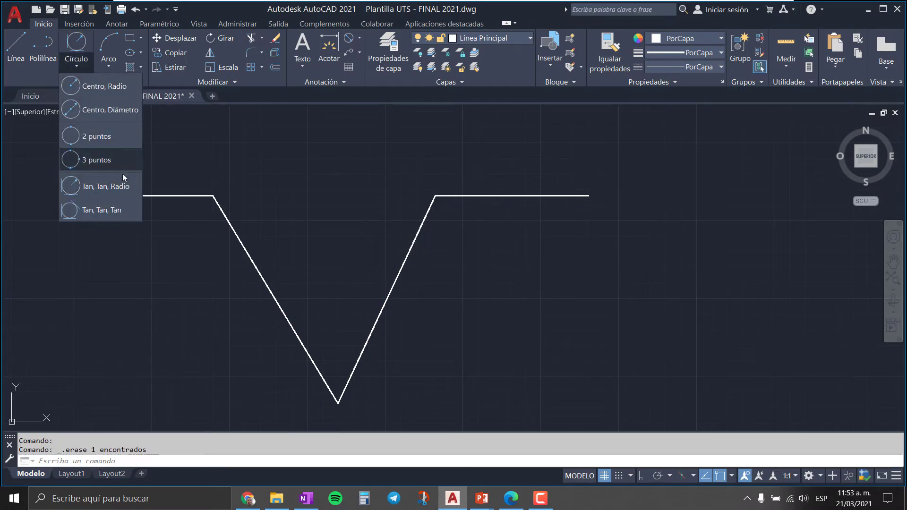
click(100, 190)
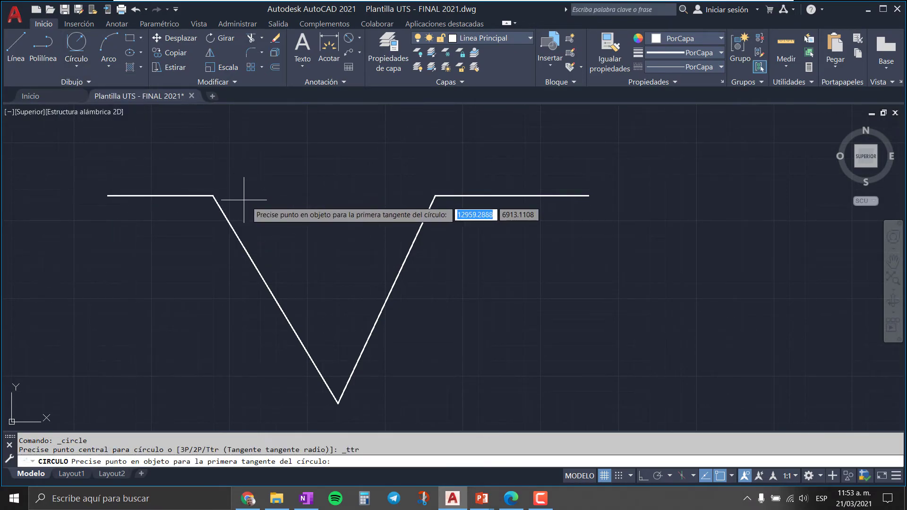
click(243, 246)
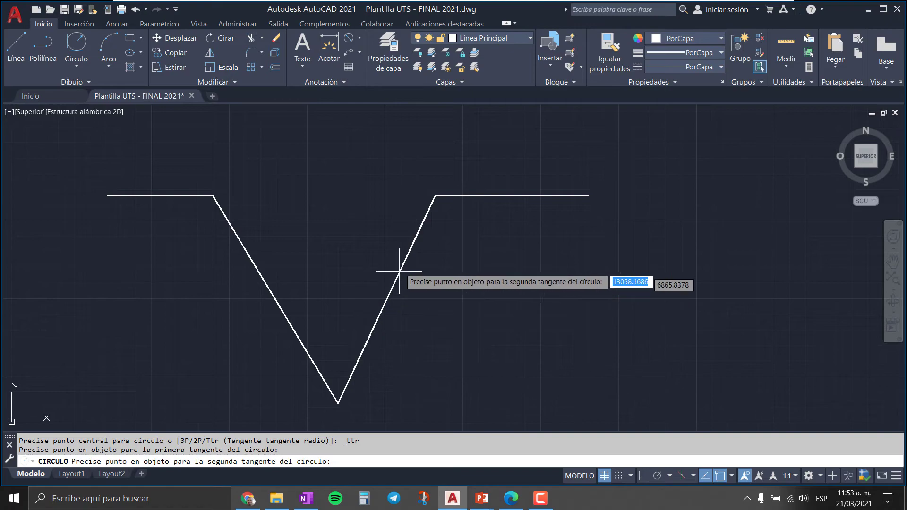
click(353, 362)
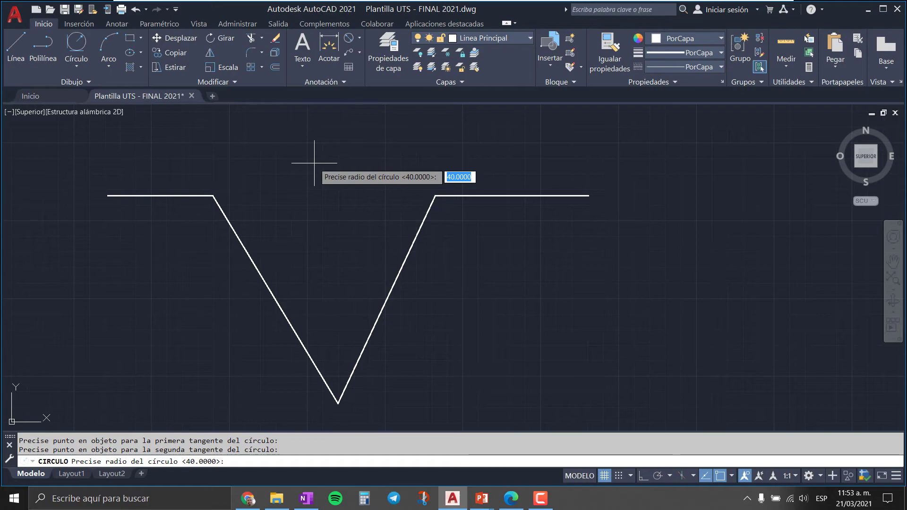
text(6)
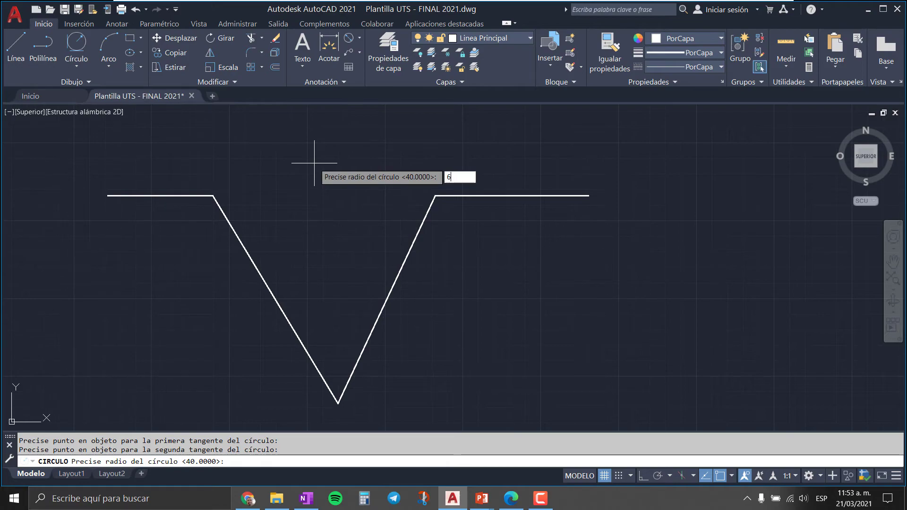
text(0)
key(Return)
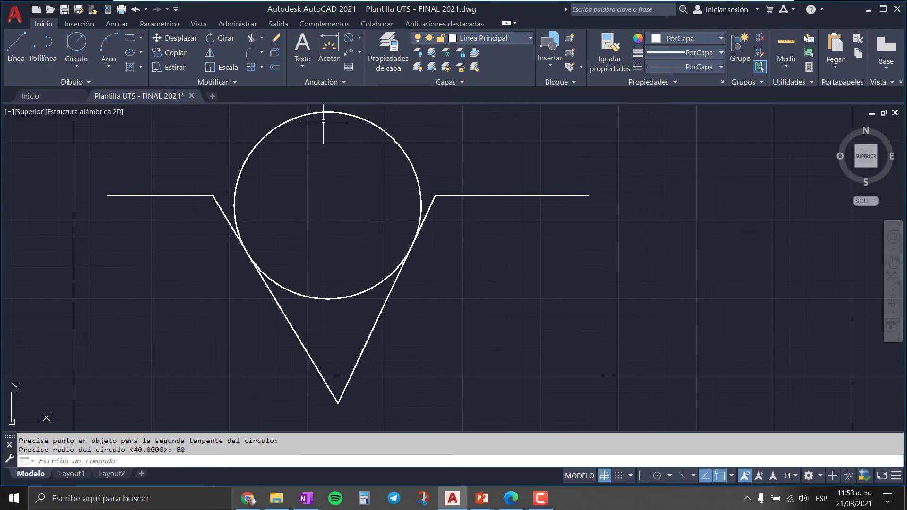
middle_drag(419, 203, 423, 248)
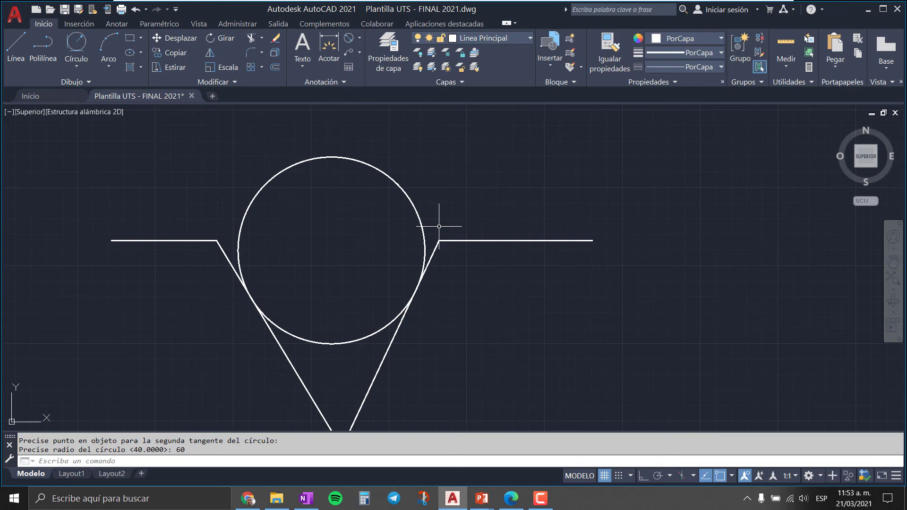
scroll(439, 227, down, 2)
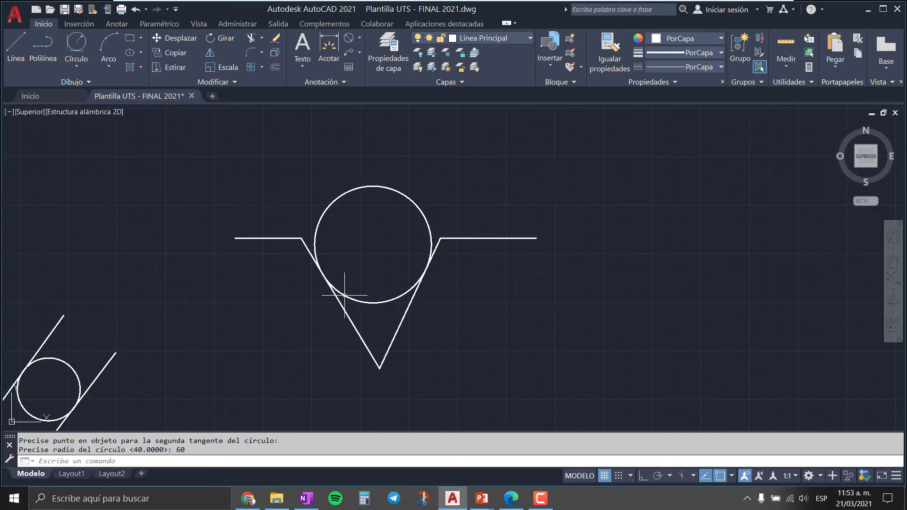
Draw a Tan, Tan, Tan circle in the empty triangle, touching its left, bottom and right sides.
click(69, 65)
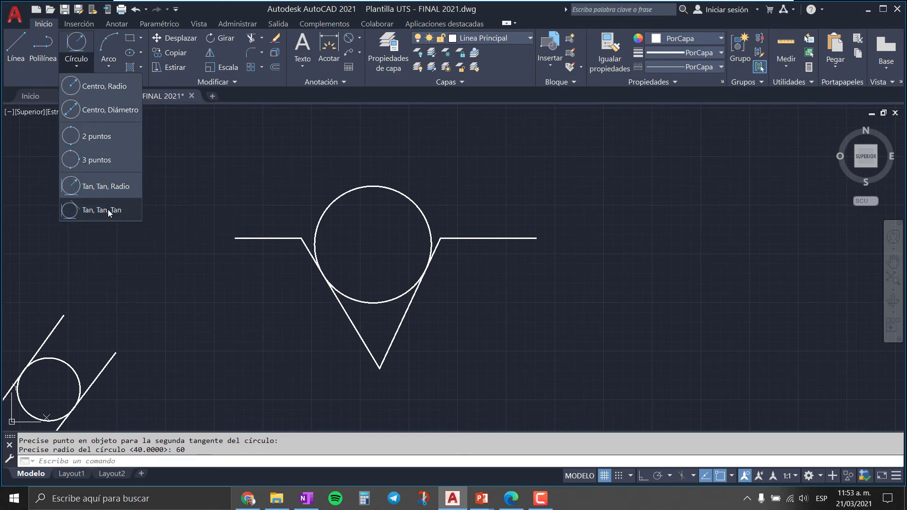
click(108, 213)
scroll(222, 349, down, 2)
middle_drag(234, 353, 457, 194)
scroll(457, 194, down, 2)
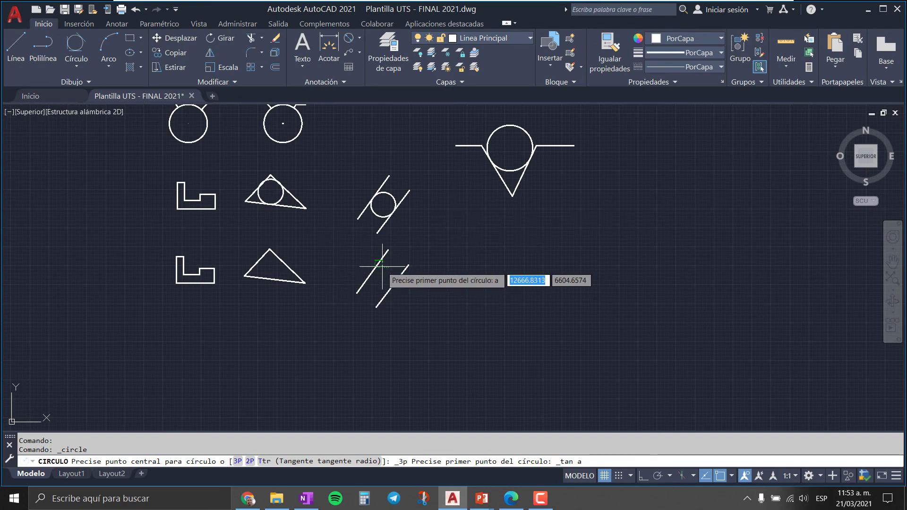
scroll(330, 274, up, 2)
scroll(208, 278, up, 2)
scroll(283, 245, up, 6)
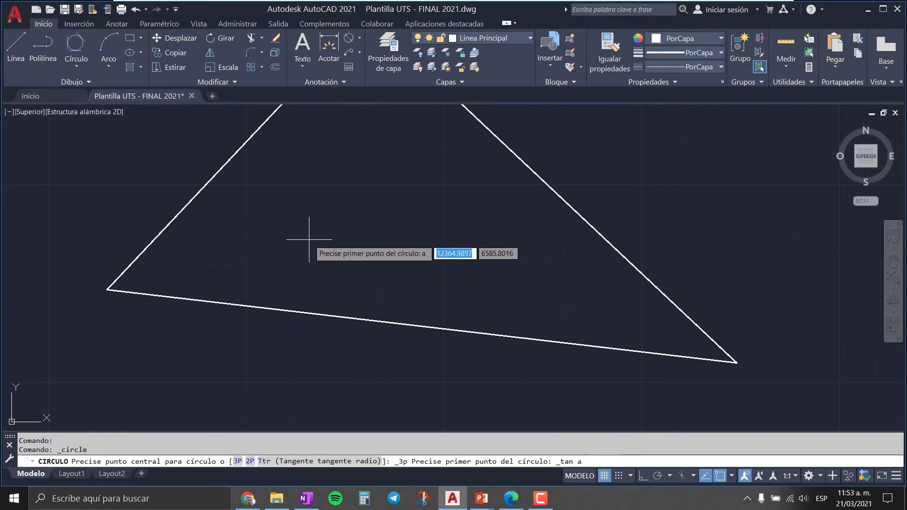
scroll(284, 285, up, 2)
scroll(291, 267, down, 2)
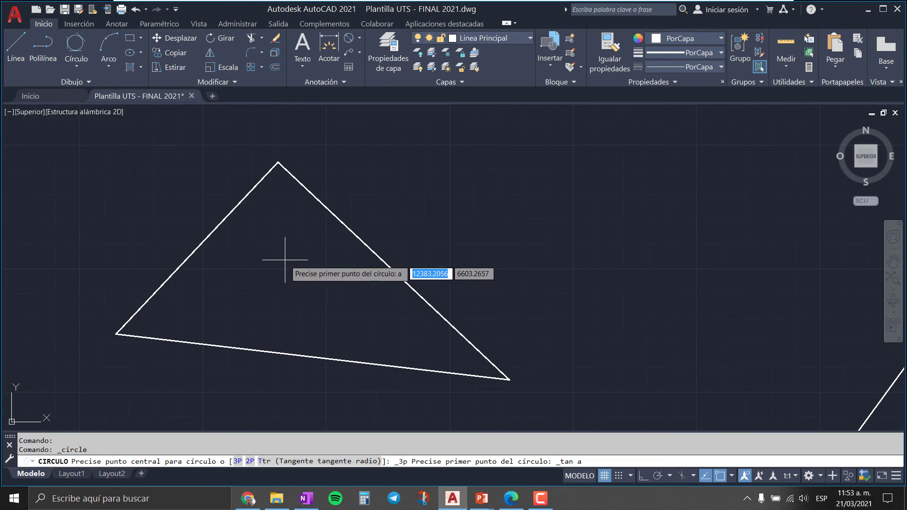
click(208, 236)
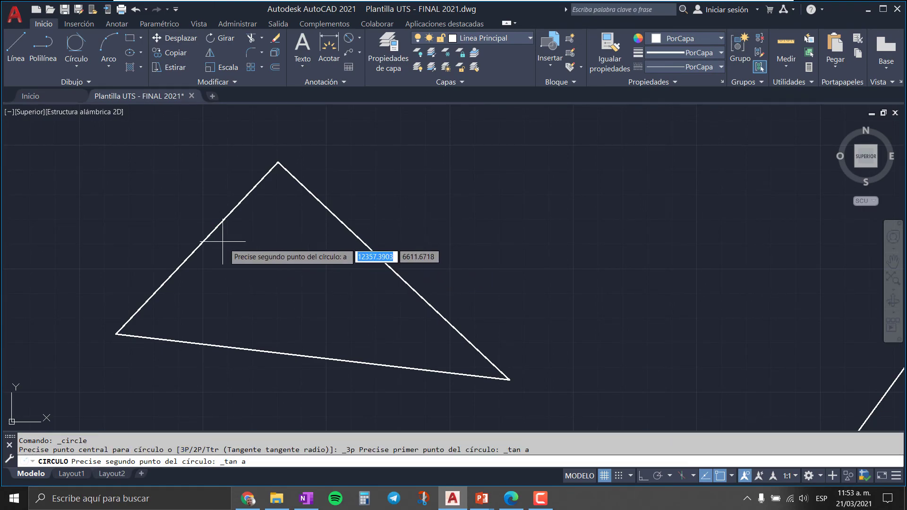
click(277, 351)
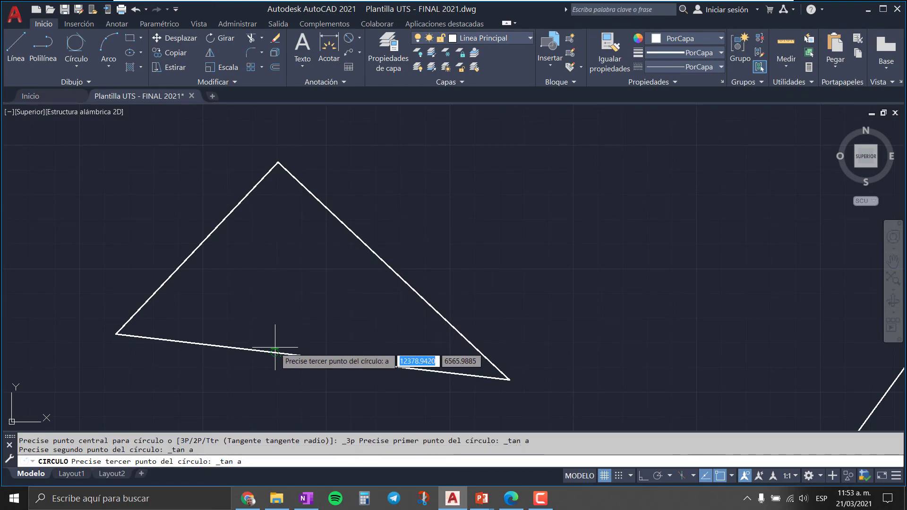
click(352, 239)
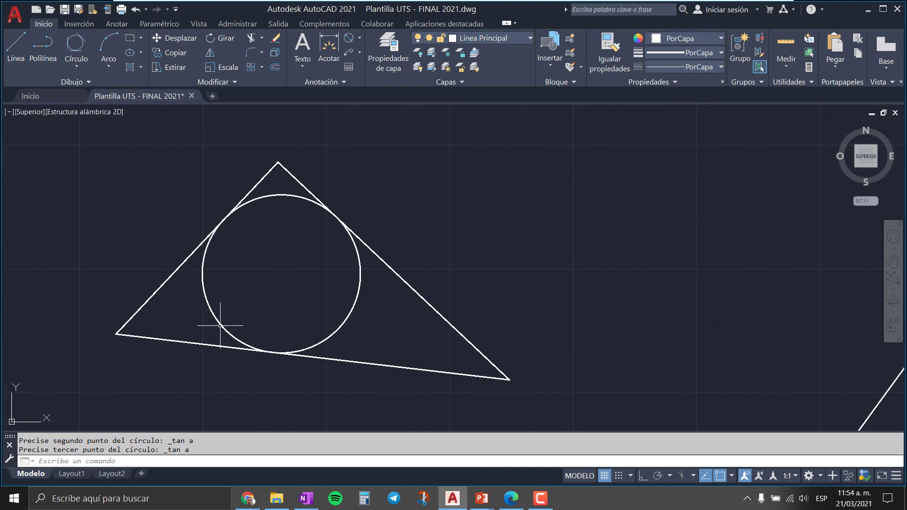
scroll(371, 256, down, 2)
scroll(372, 257, down, 2)
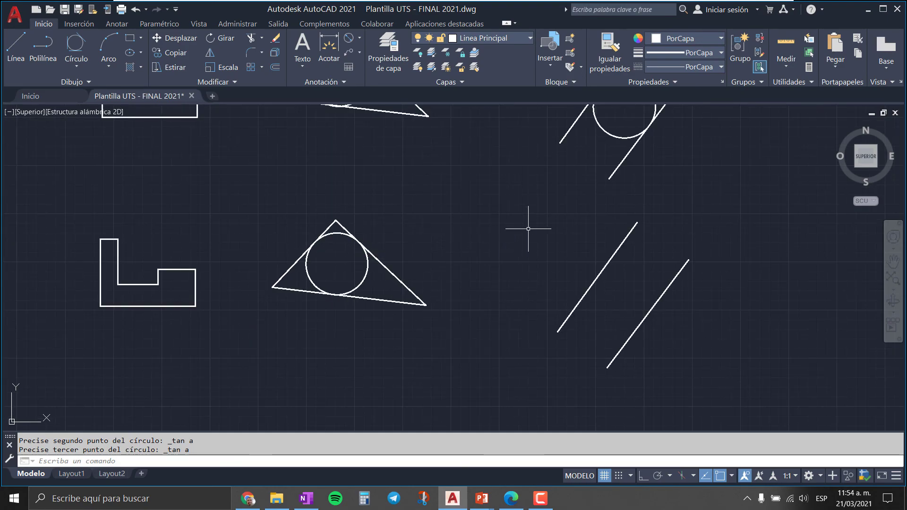
middle_drag(542, 226, 487, 299)
middle_drag(428, 226, 297, 243)
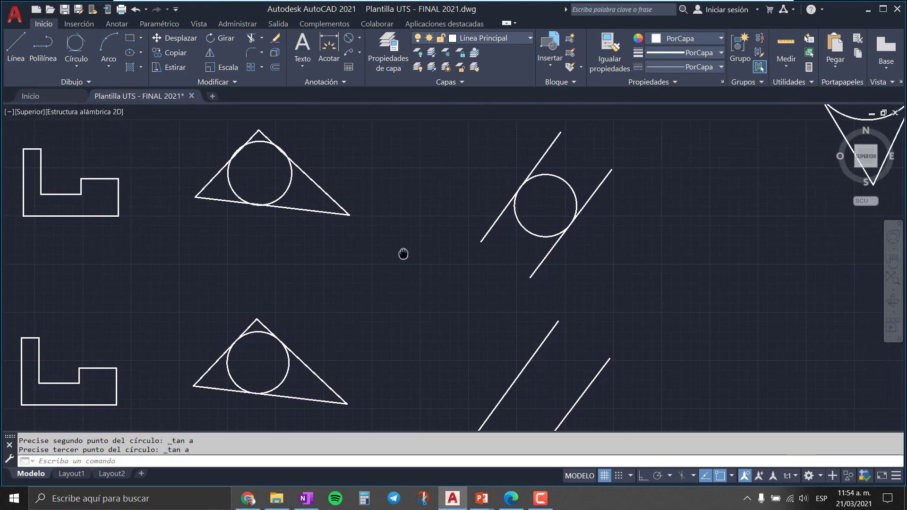
scroll(314, 212, down, 2)
middle_drag(409, 207, 334, 280)
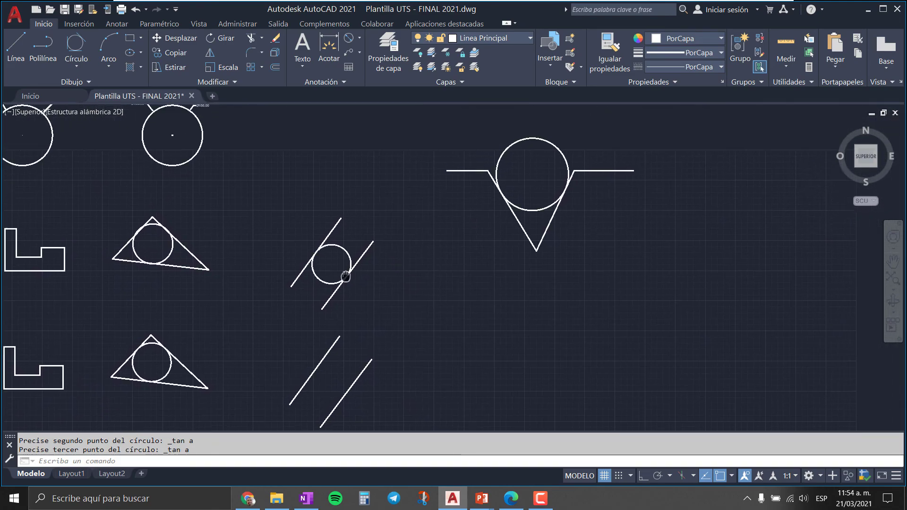